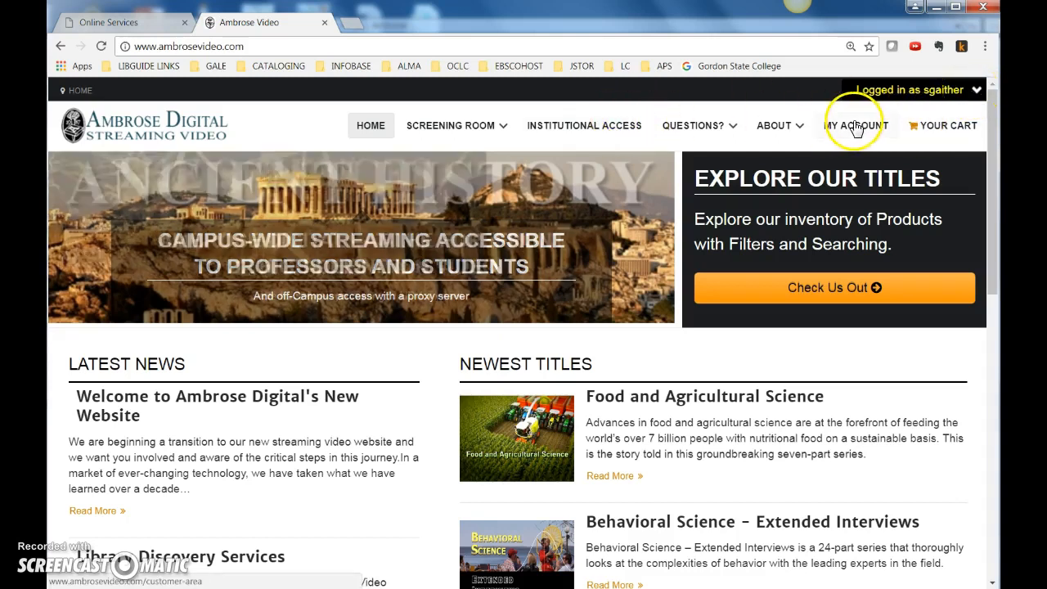
Download the MARC records file for Complete History of U.S. Wars, The from the downloads area of the Ambrose account
click(855, 127)
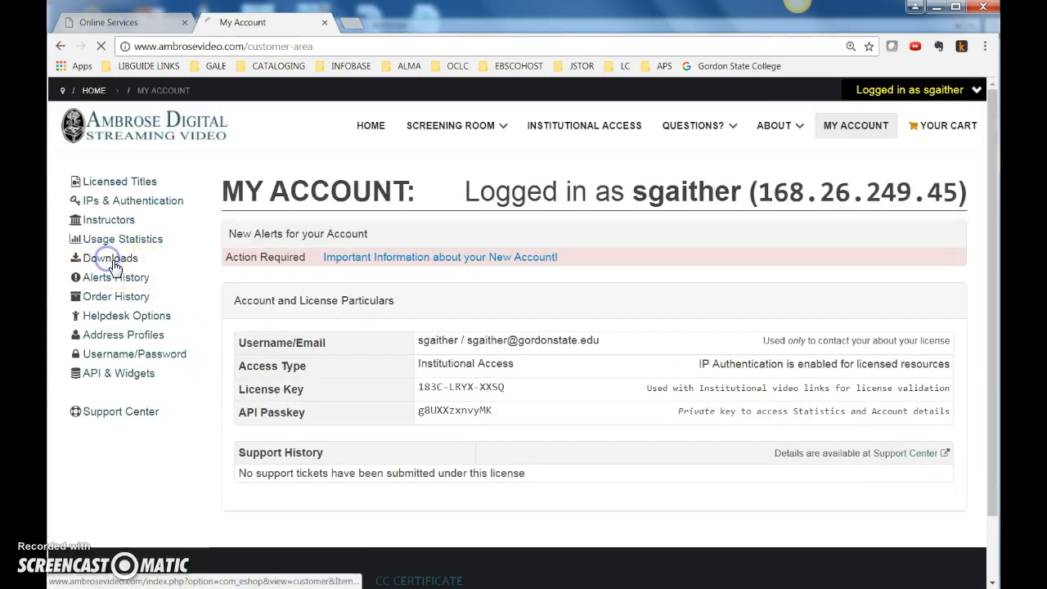
click(113, 264)
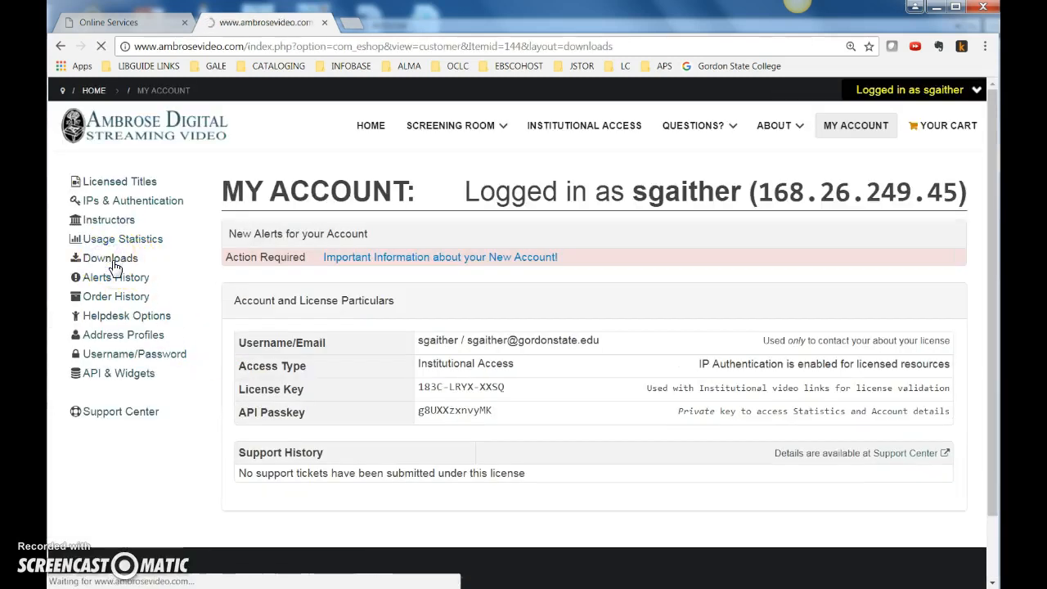
scroll(474, 466, down, 3)
scroll(474, 467, down, 1)
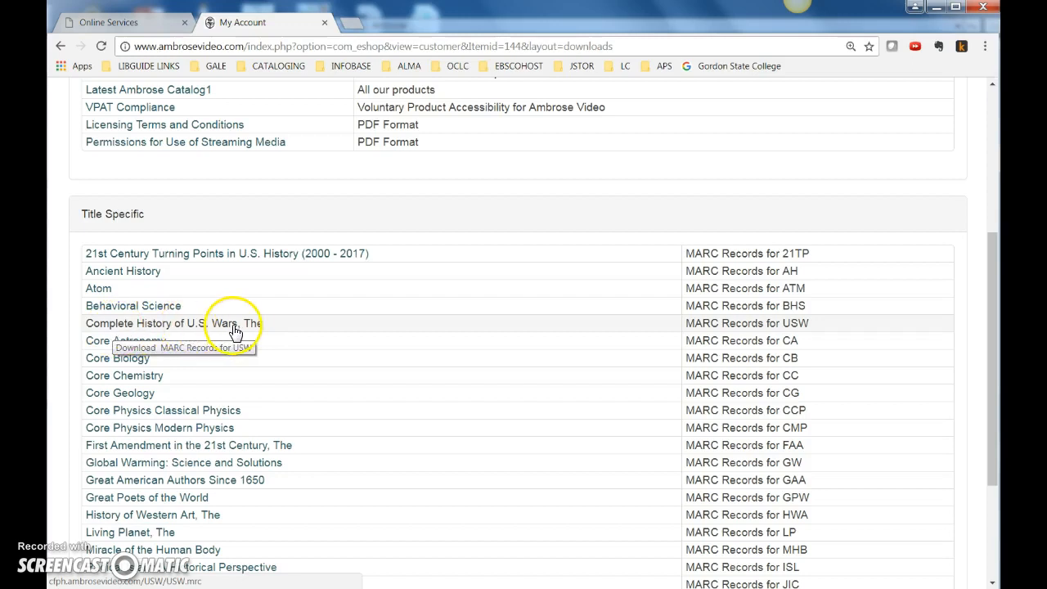
click(786, 324)
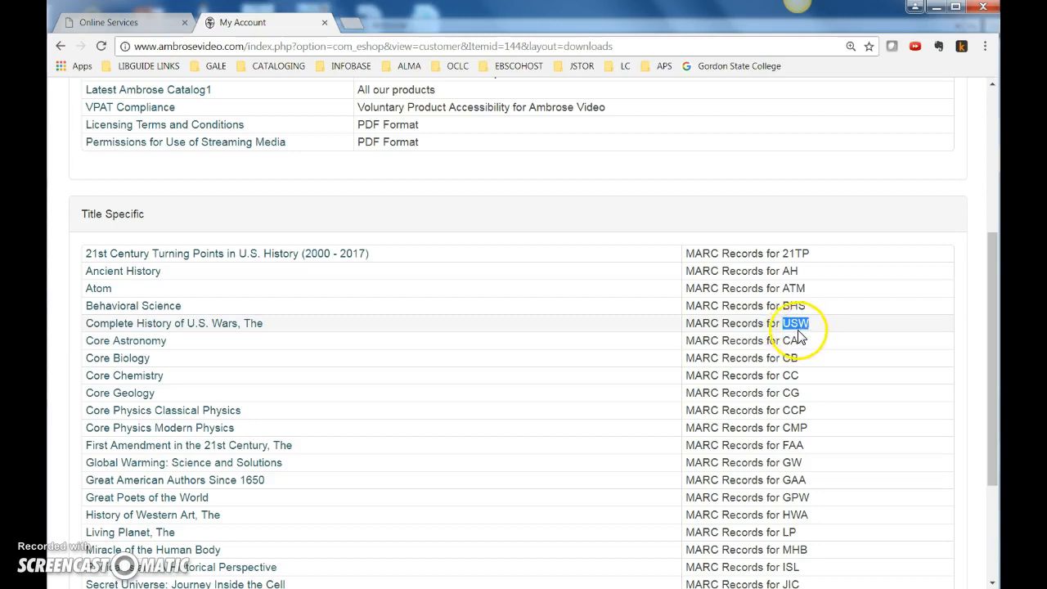
click(137, 330)
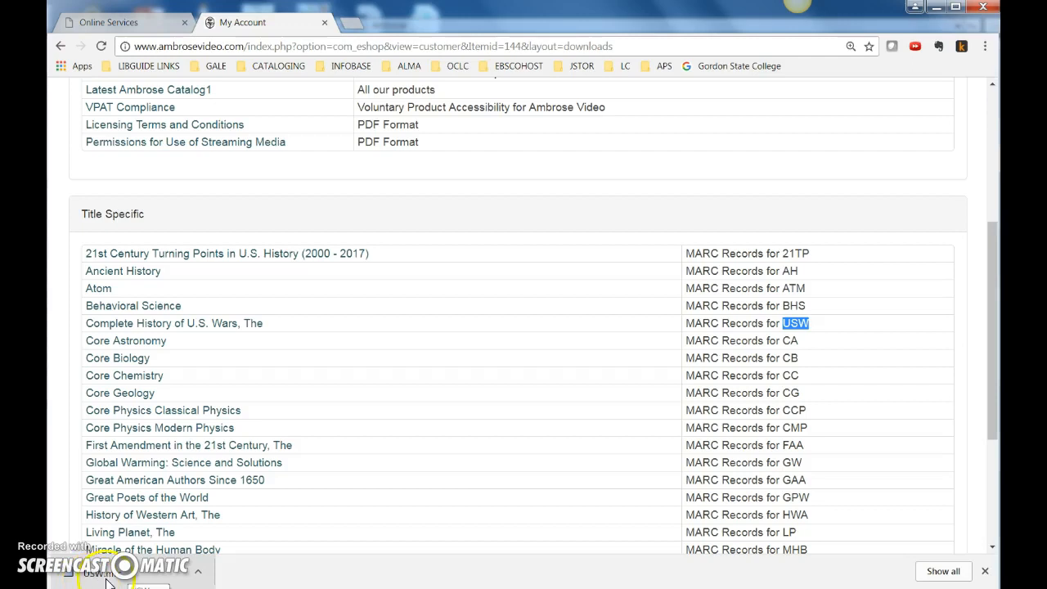
Open the downloaded USW.mrc in MARC Tools and set it to convert MARC21=>MARC21XML with translation to UTF8
click(197, 570)
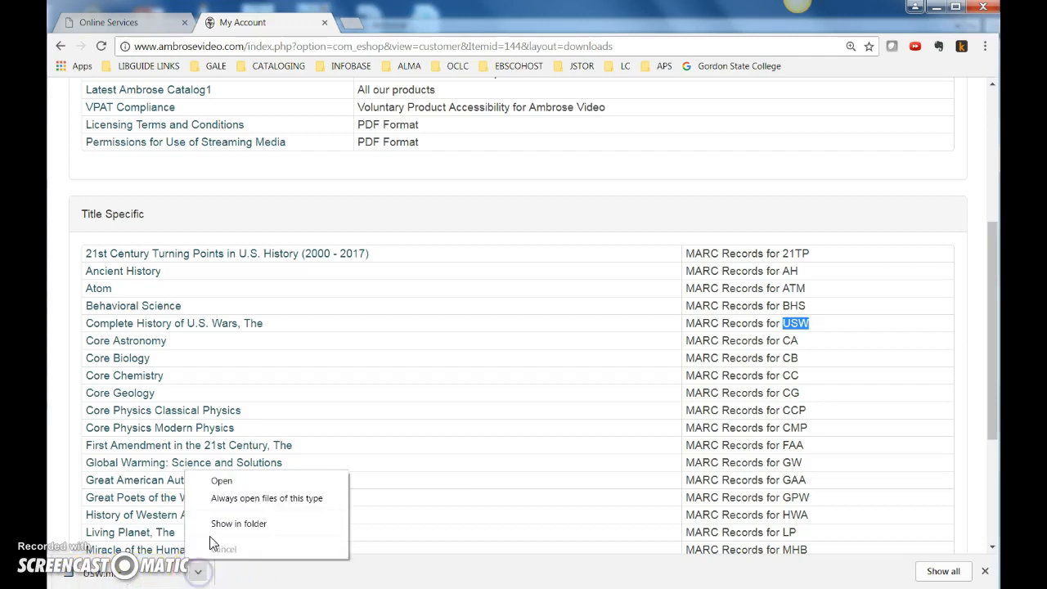
click(234, 485)
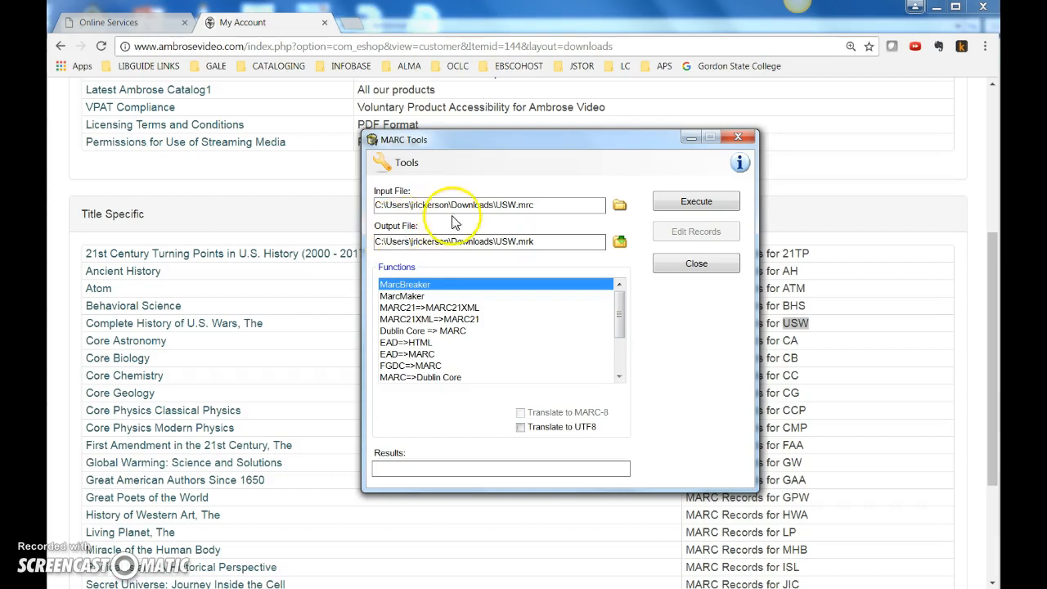
click(500, 205)
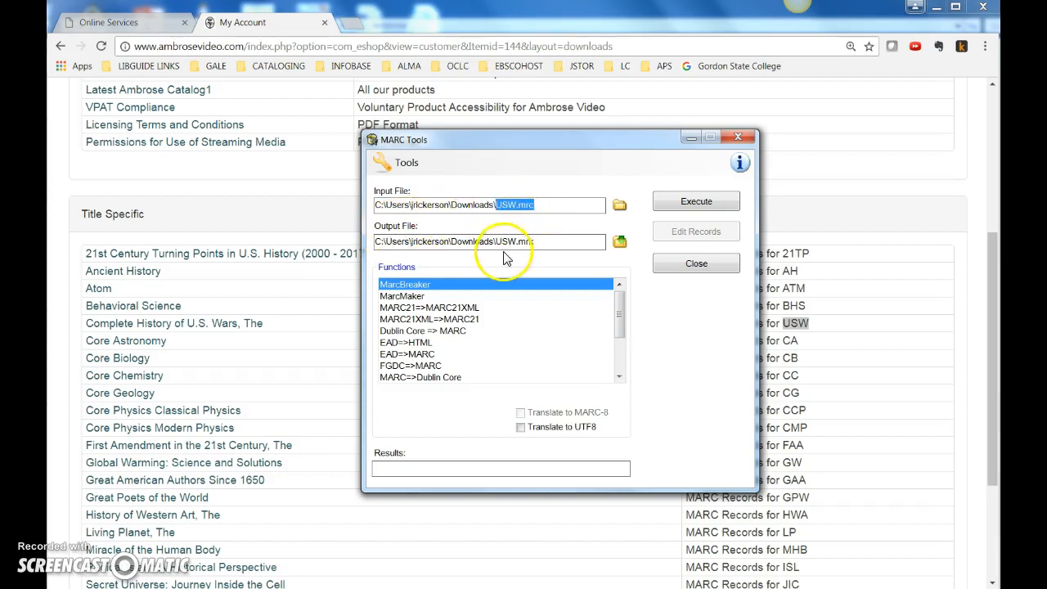
drag(496, 243, 553, 247)
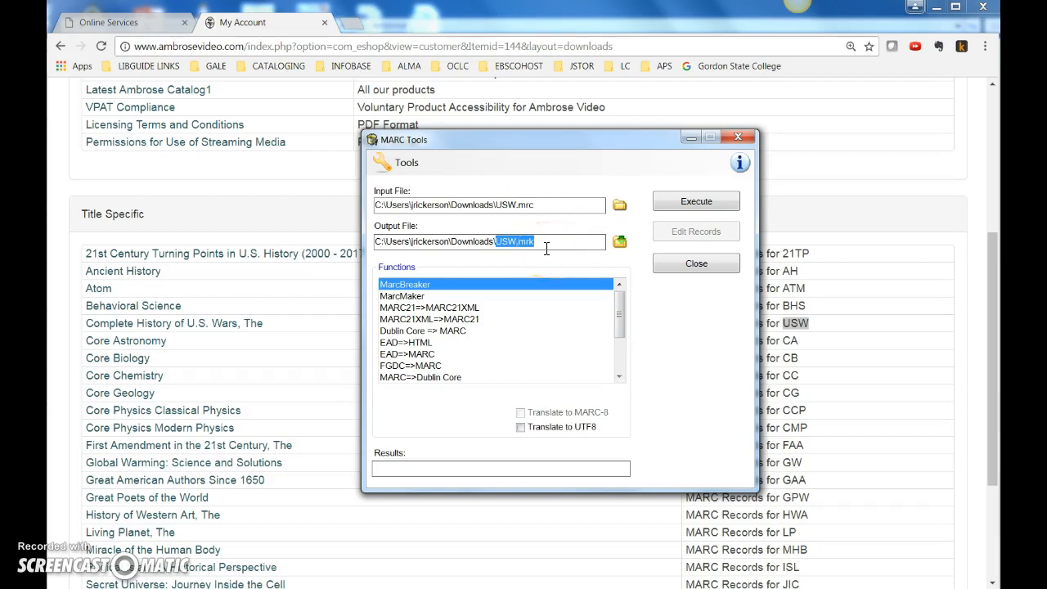
click(411, 307)
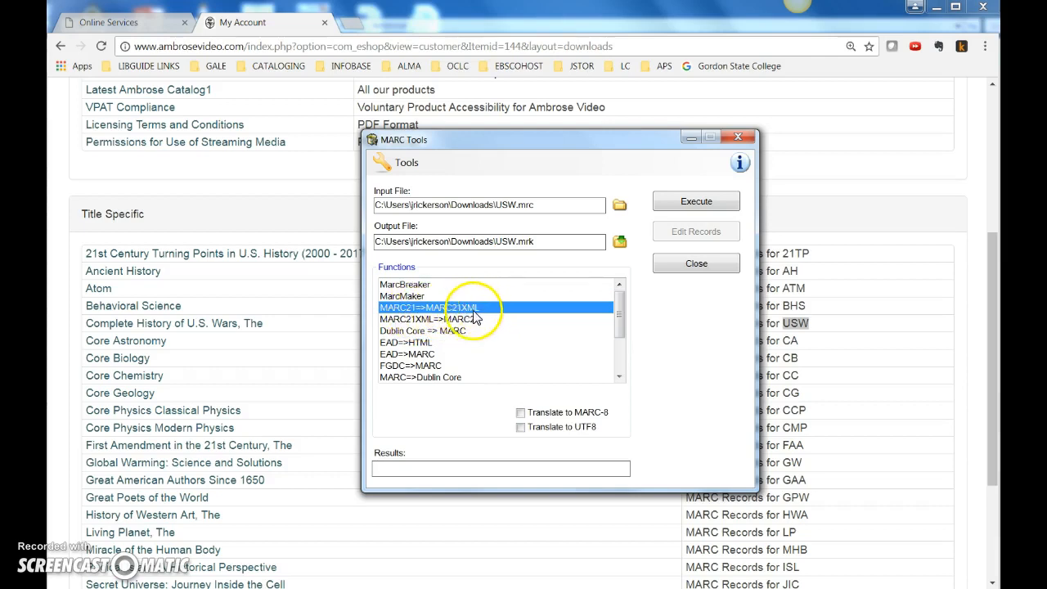
click(522, 429)
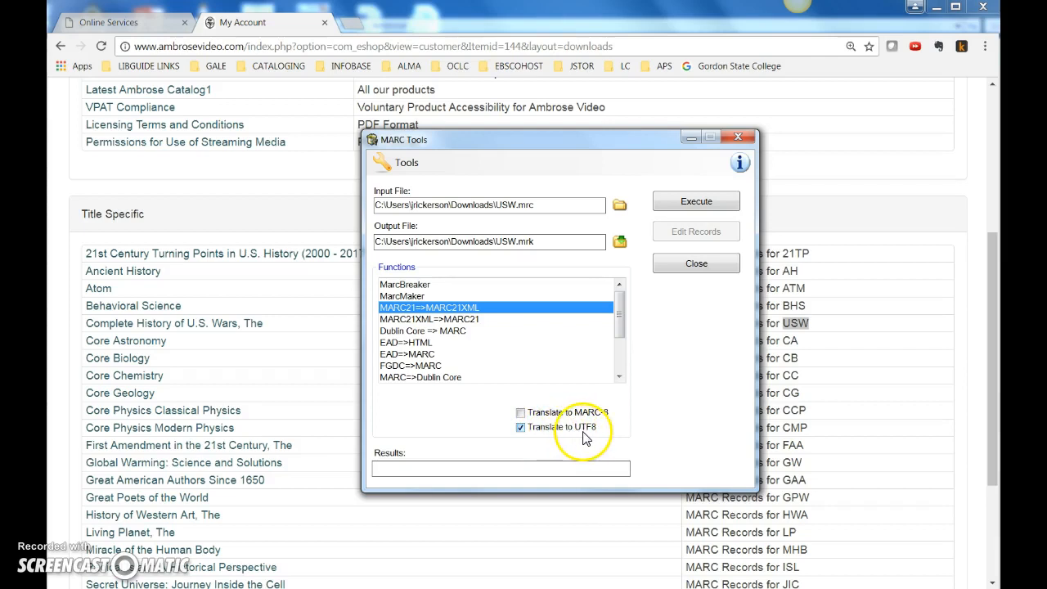
Set the output to an XML file named Complete History of US Wars in the MARC - Ambrose folder
click(621, 243)
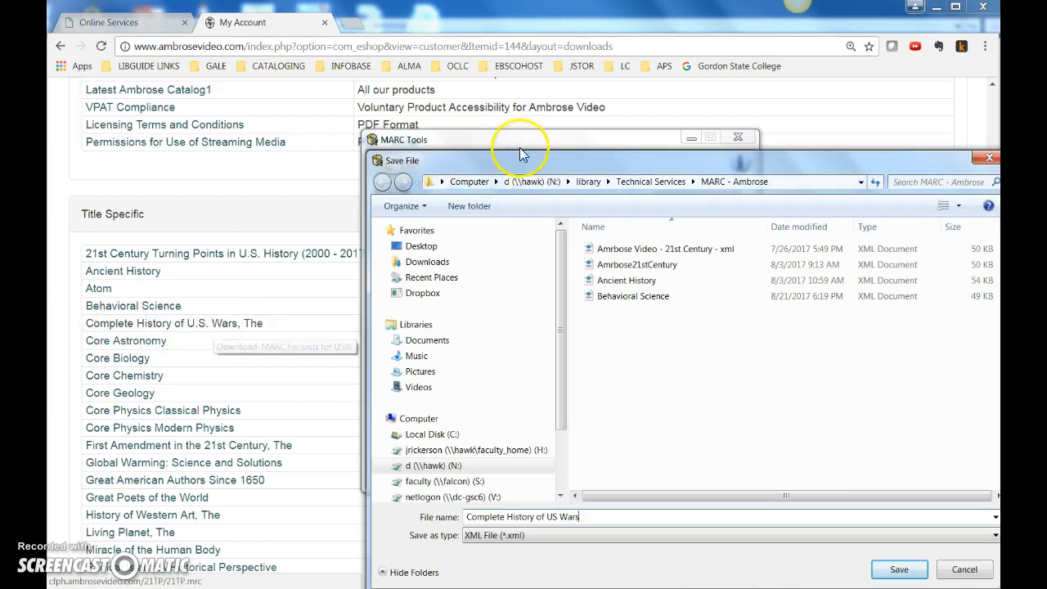
drag(536, 164, 619, 392)
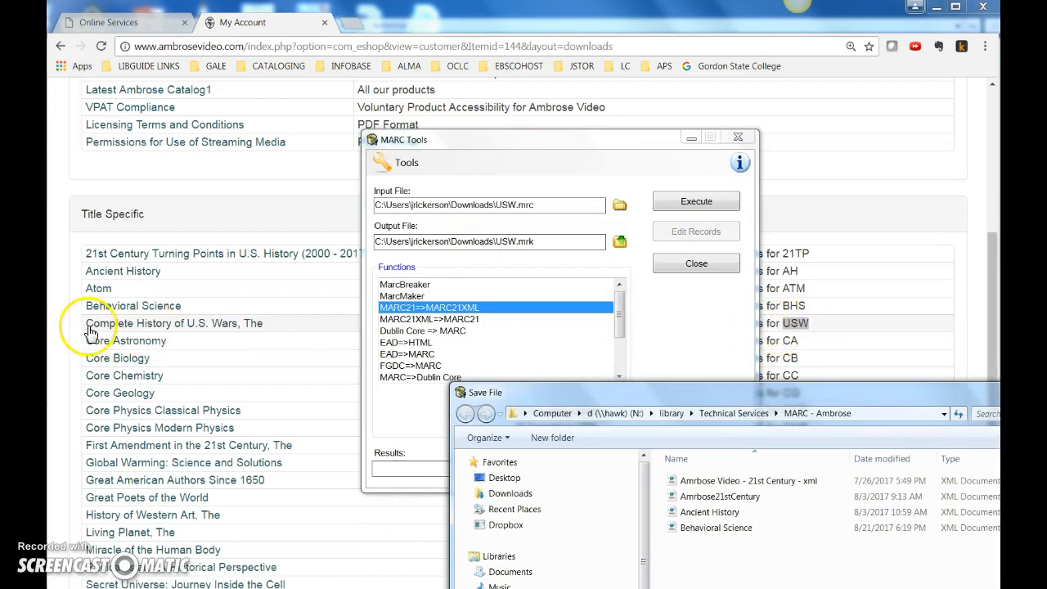
drag(660, 400, 540, 158)
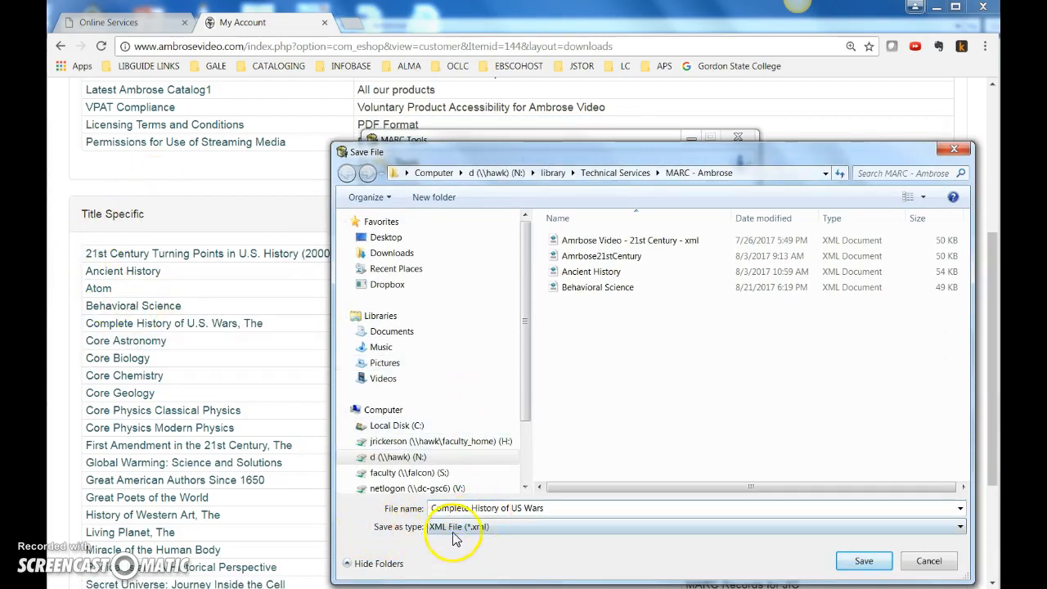
click(880, 562)
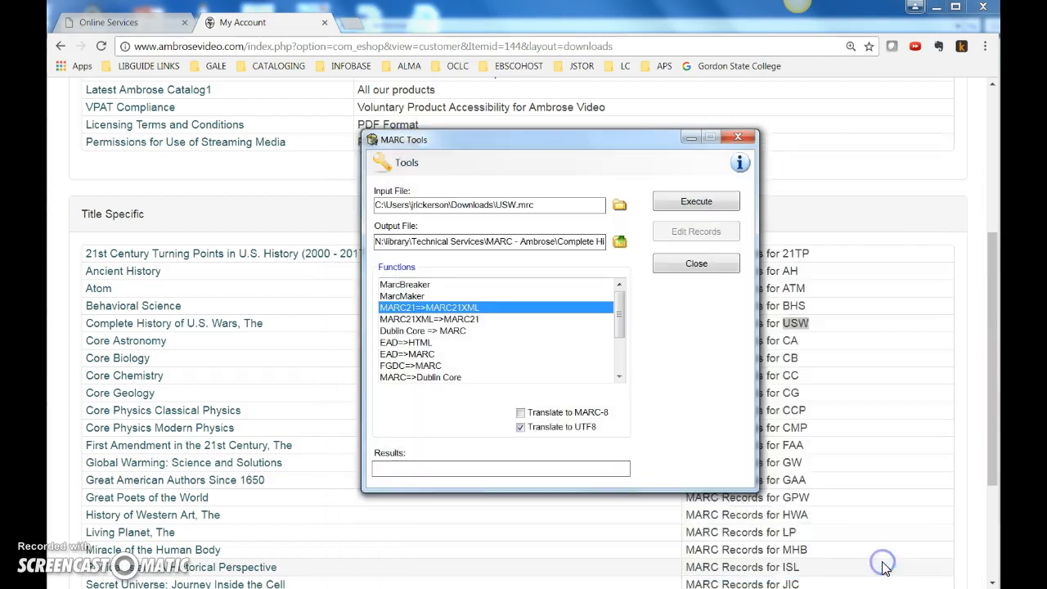
Run the conversion and check the MARC - Ambrose folder for the new XML file
click(710, 209)
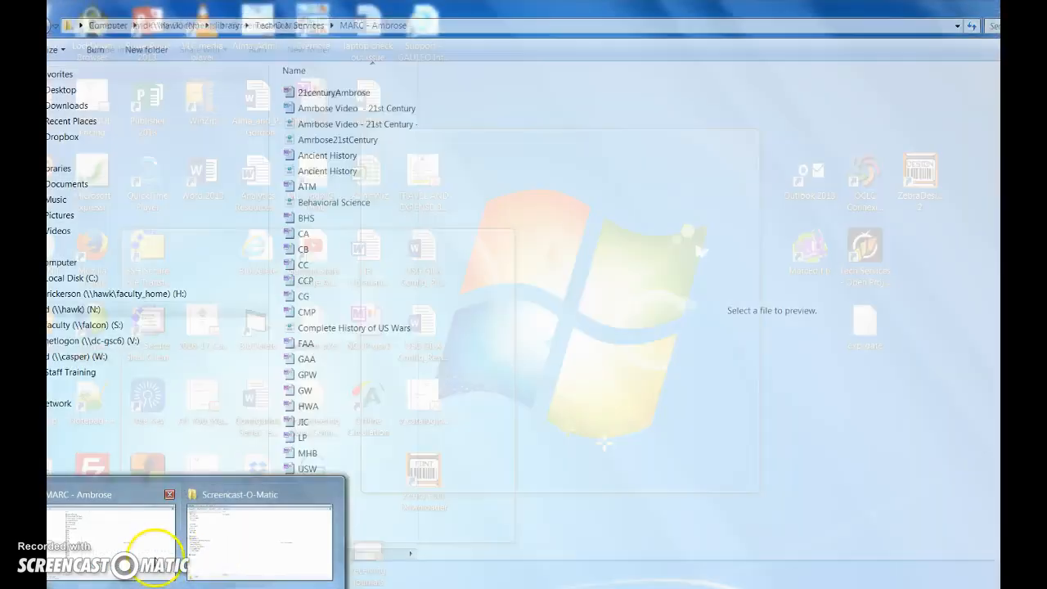
click(143, 555)
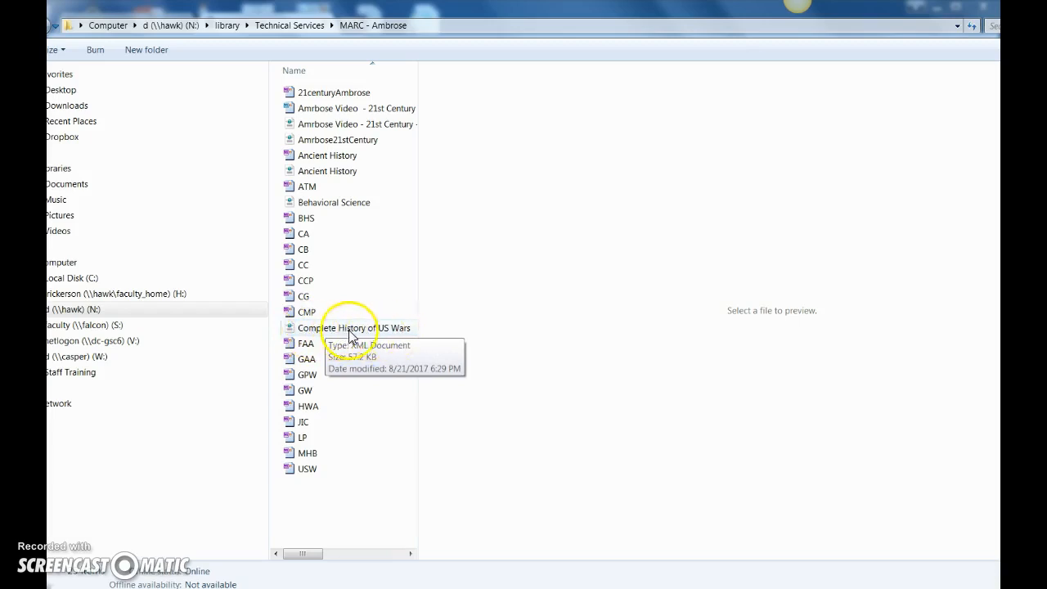
click(274, 588)
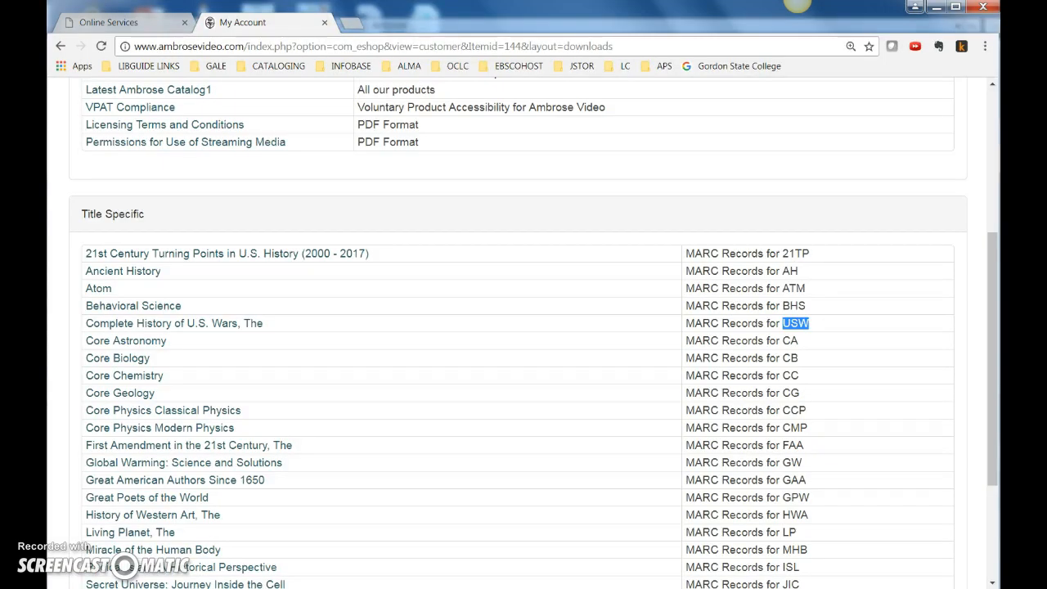
Switch to Alma and start a new resource management import with the Ambrose Video profile
click(155, 22)
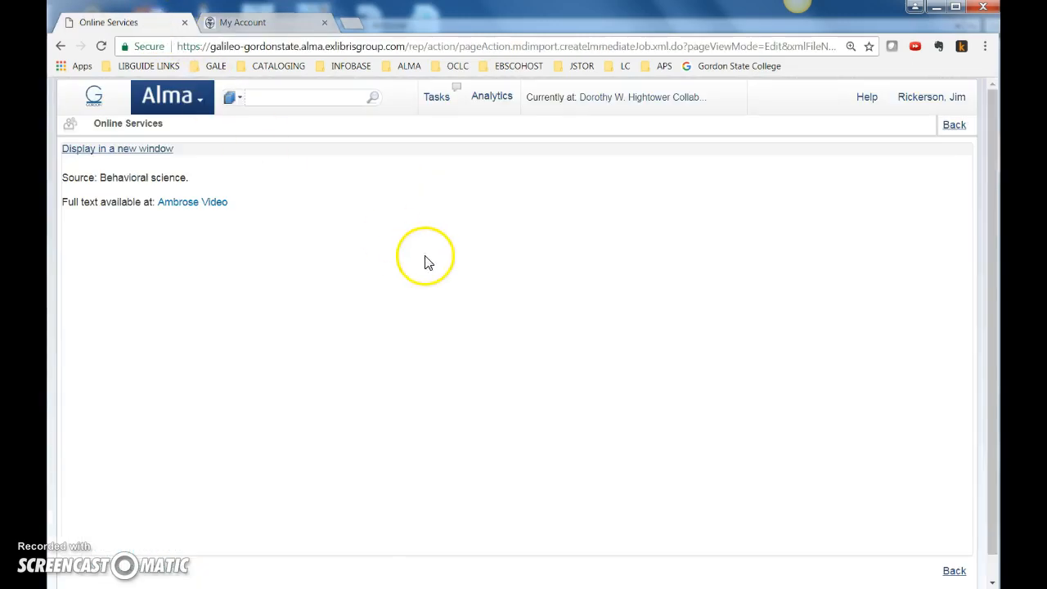
click(186, 103)
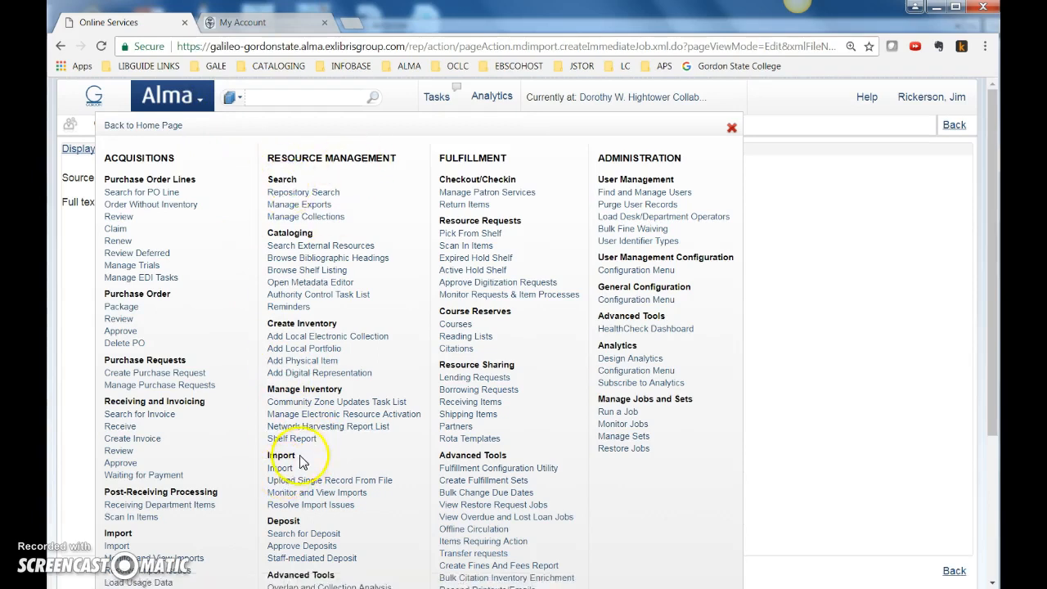
click(278, 468)
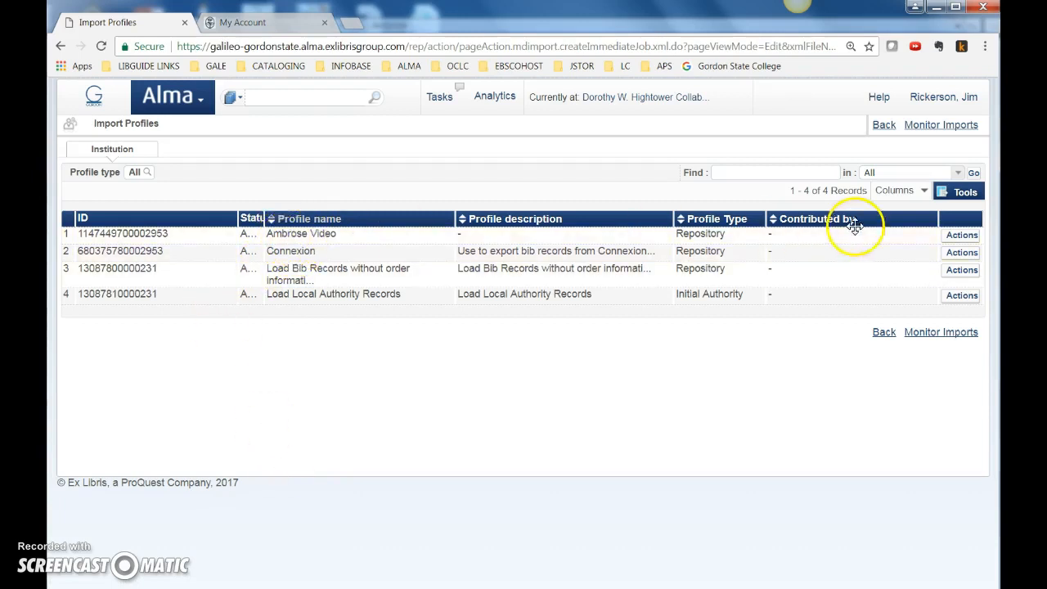
click(963, 236)
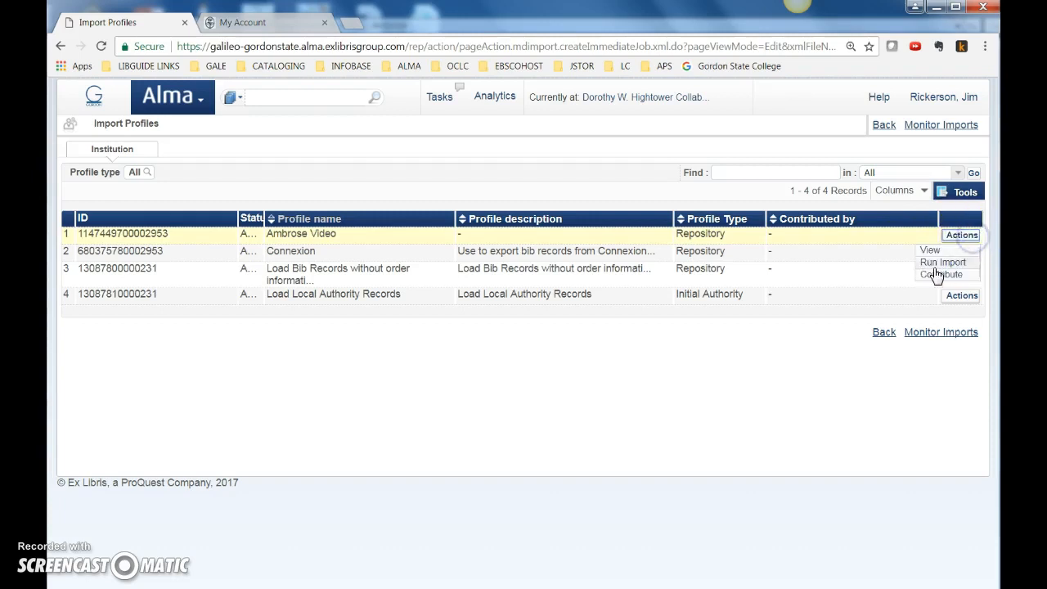
click(940, 263)
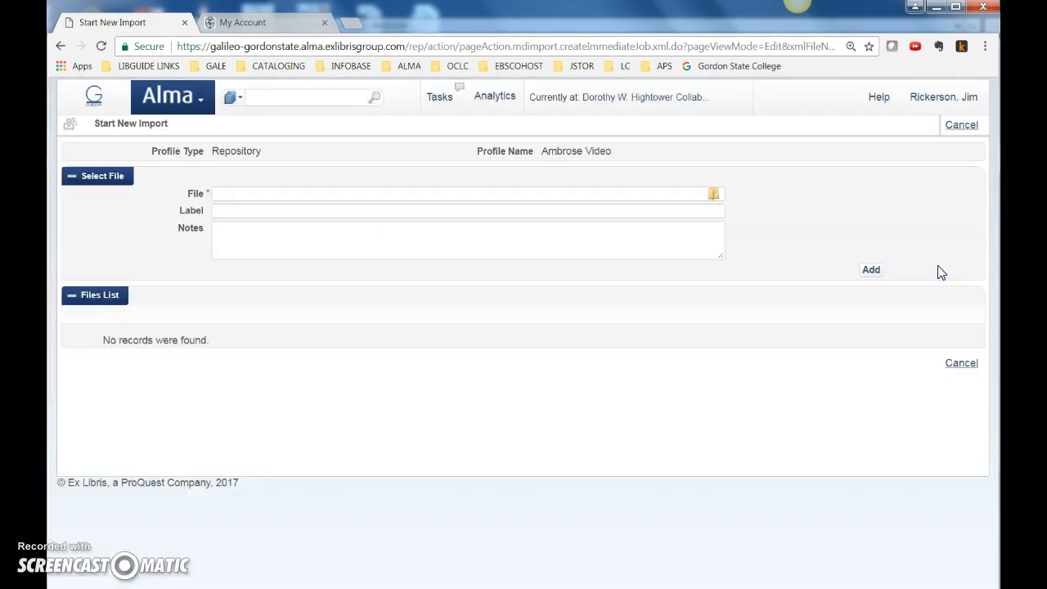
Add Complete History of US Wars.xml from the MARC - Ambrose folder to the import and submit the job
click(713, 196)
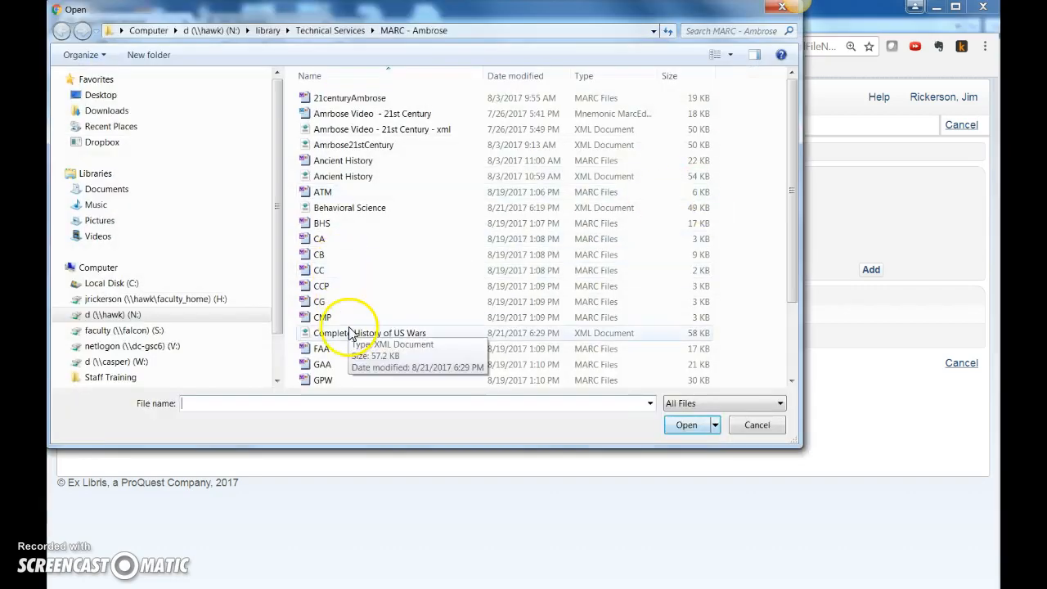
click(340, 333)
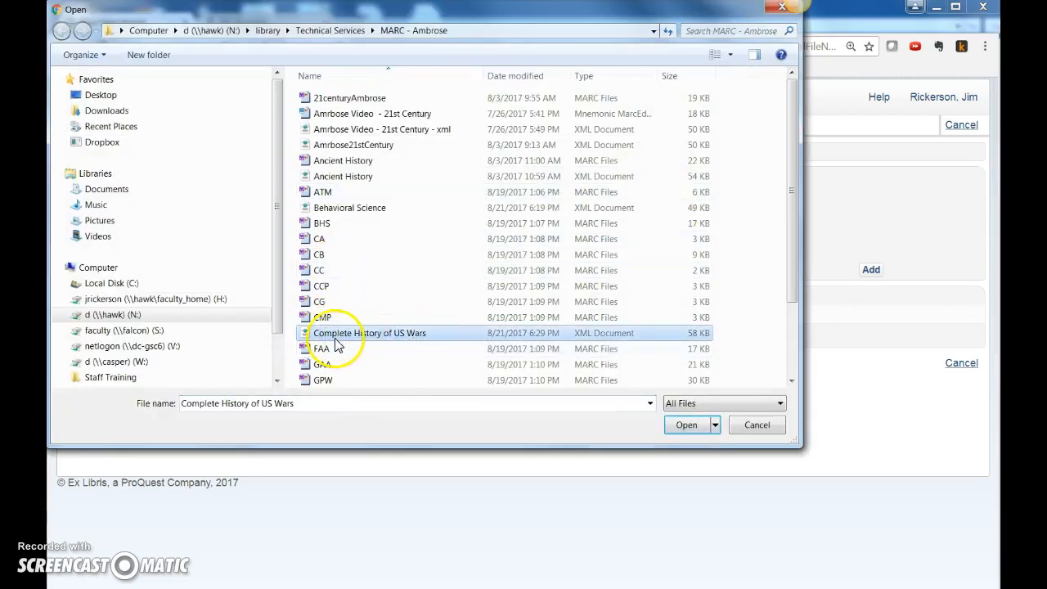
click(686, 424)
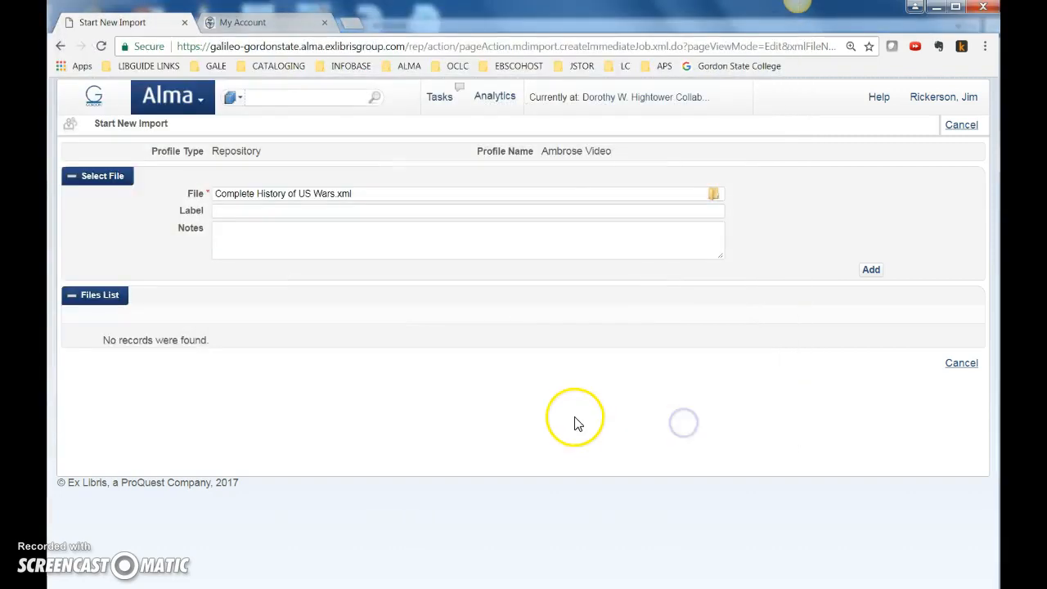
click(872, 272)
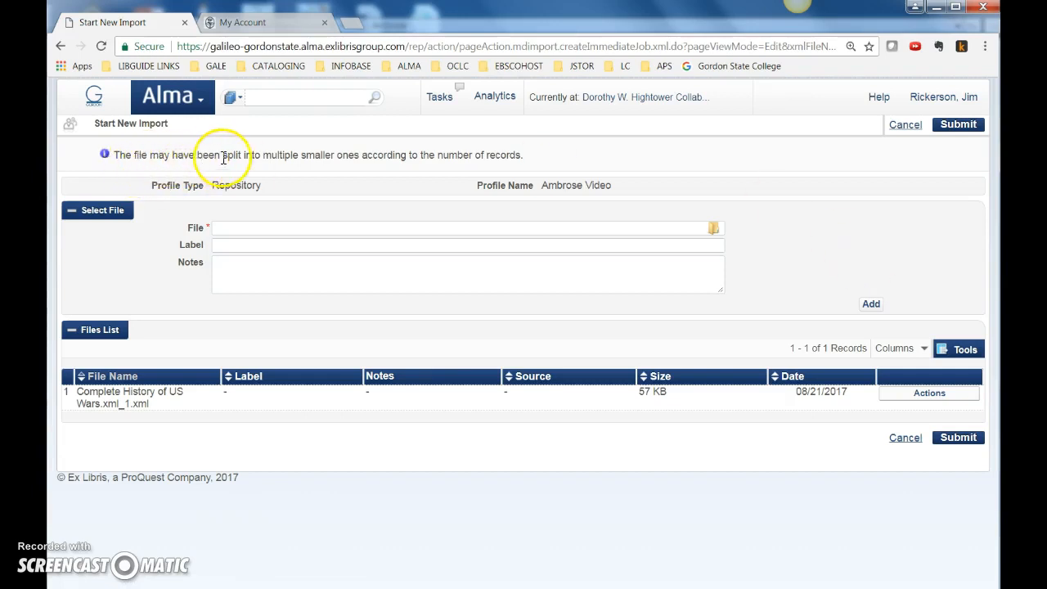
drag(360, 155, 505, 158)
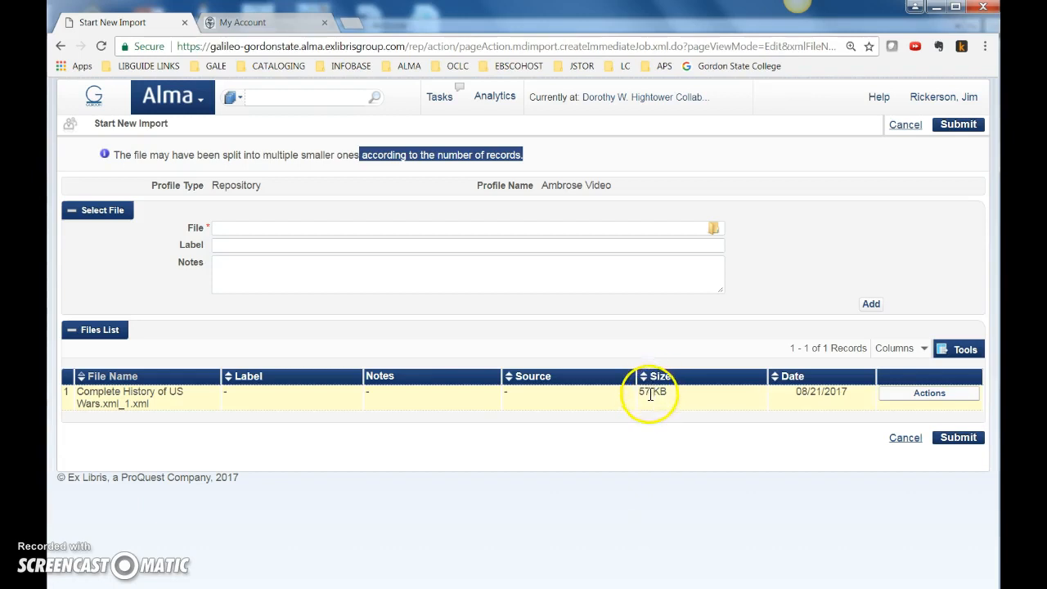
click(957, 439)
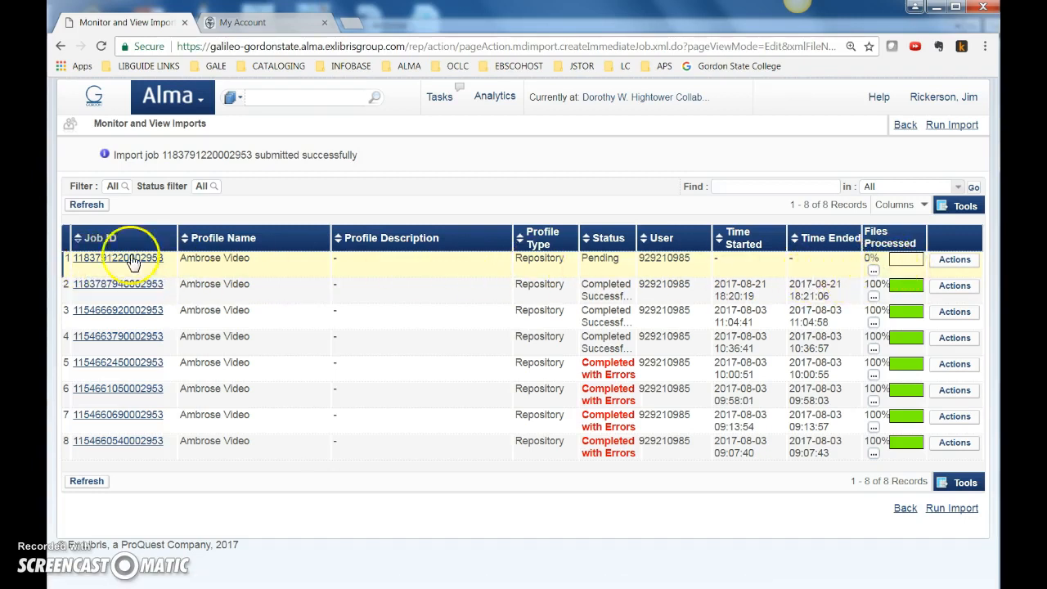
Refresh the import jobs list to follow the new Ambrose Video job until it is completed
click(87, 205)
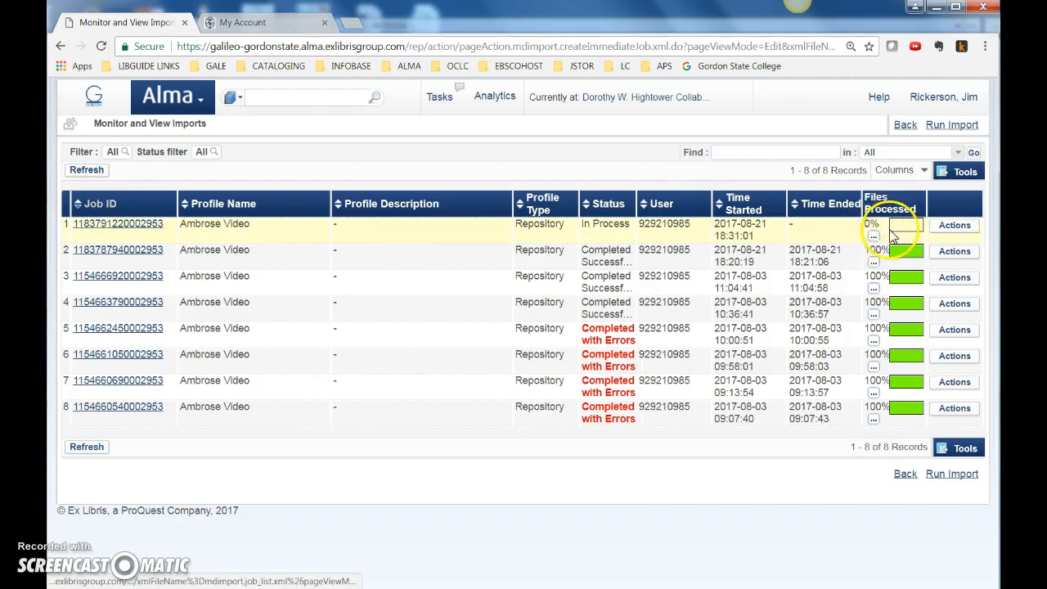
click(75, 173)
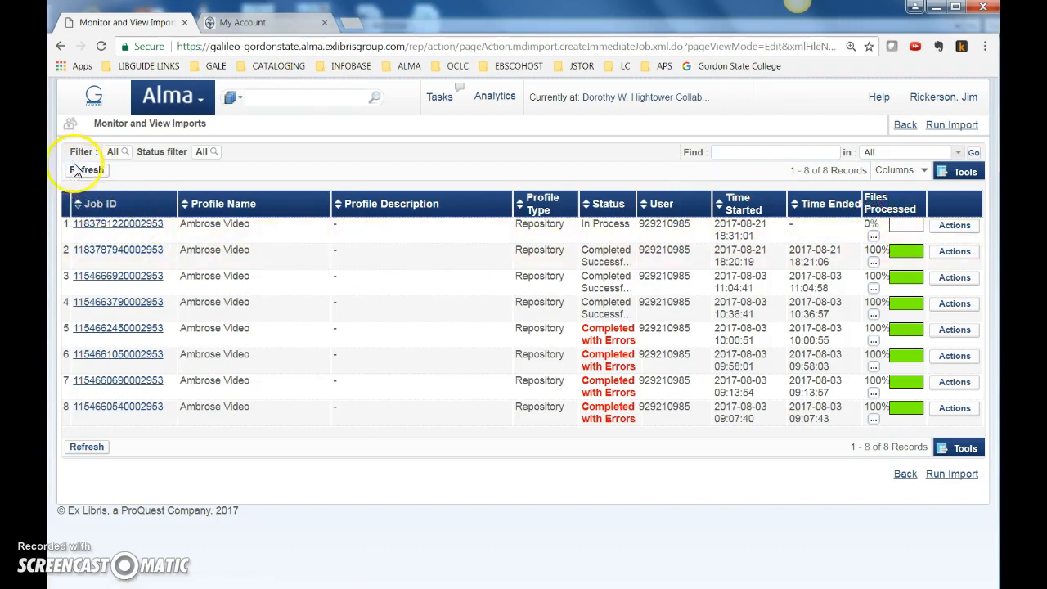
click(85, 171)
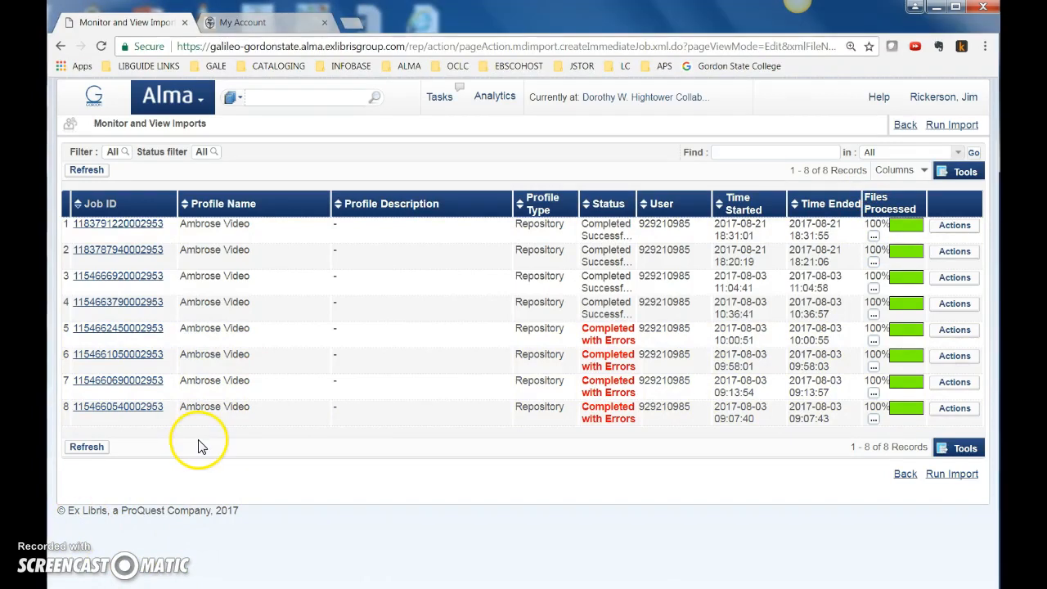
Open the report of the newest Ambrose Video import job and check its processed records and exceptions
click(955, 232)
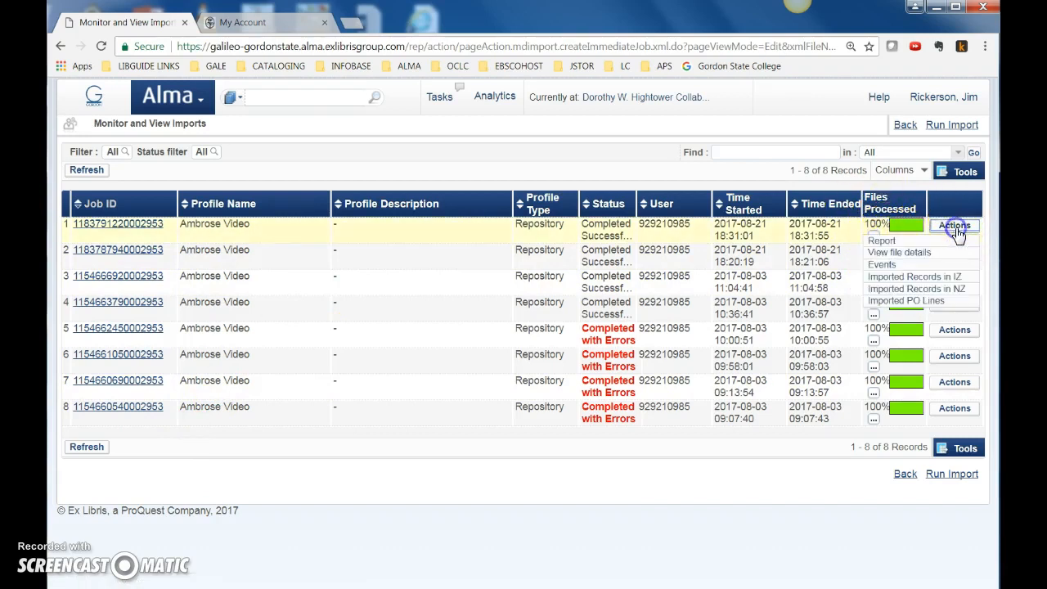
click(877, 240)
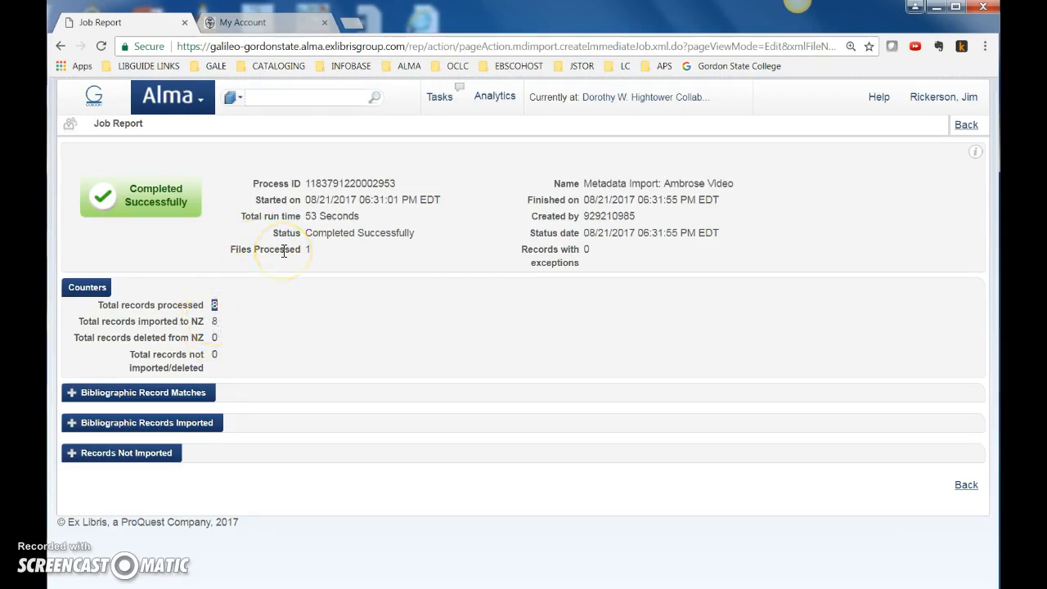
drag(613, 248, 587, 260)
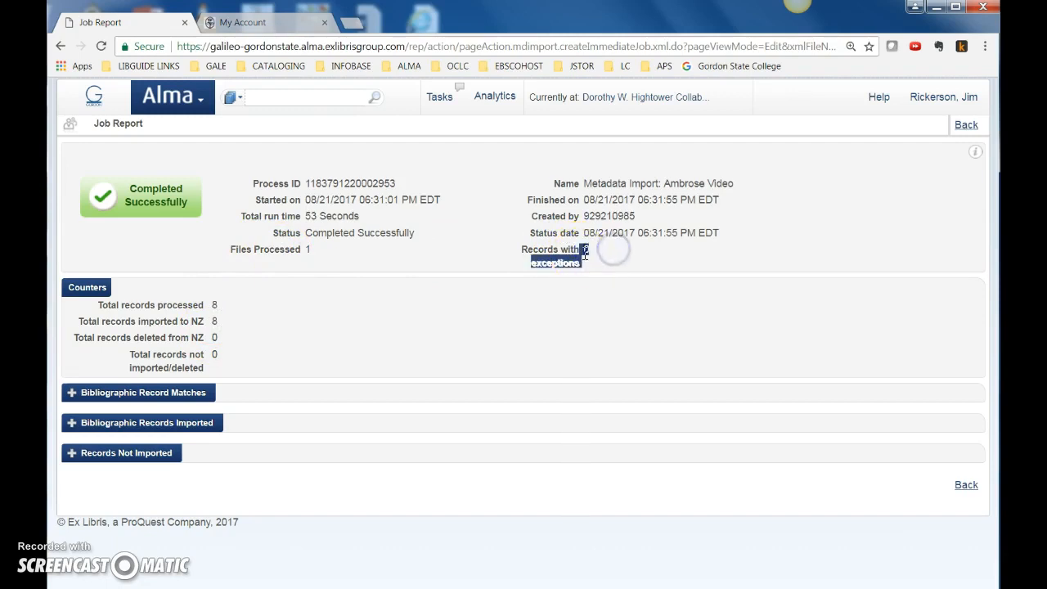
Expand the imported bibliographic records in the job report and preview the records counted under Total NZ records imported
click(584, 260)
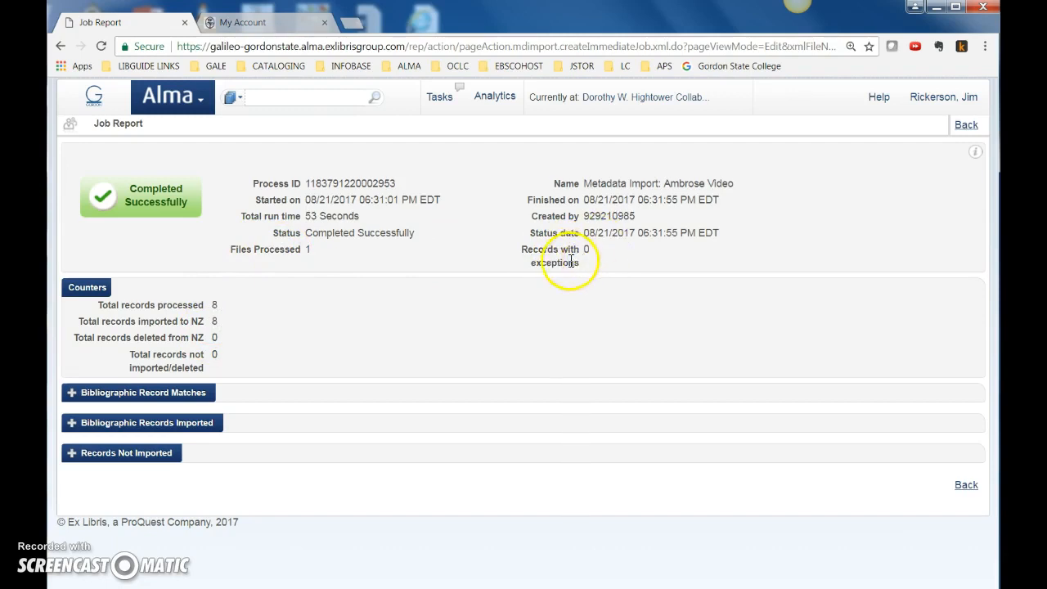
click(67, 423)
scroll(226, 494, down, 3)
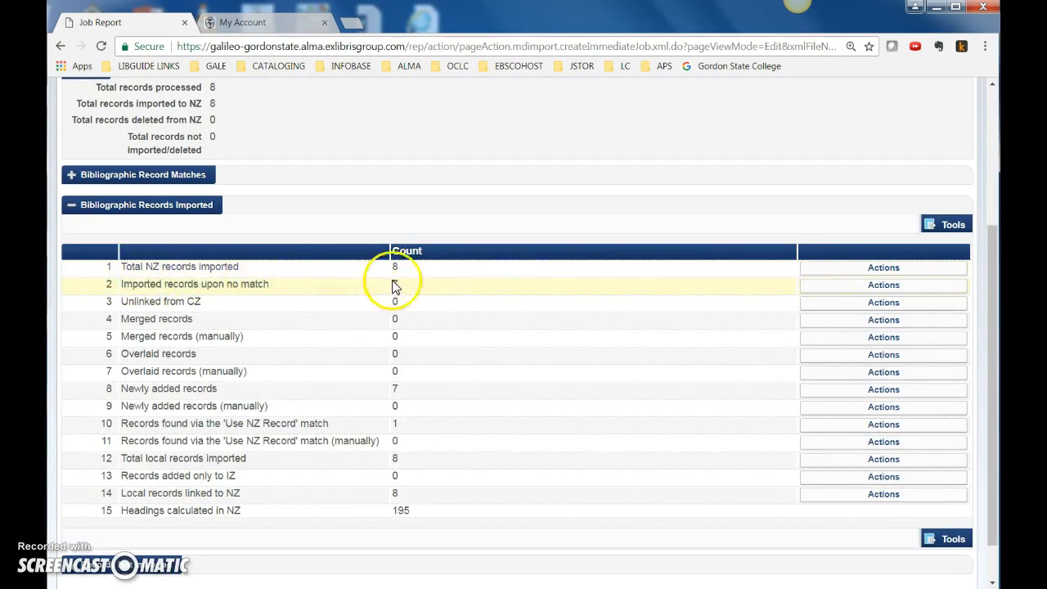
click(888, 269)
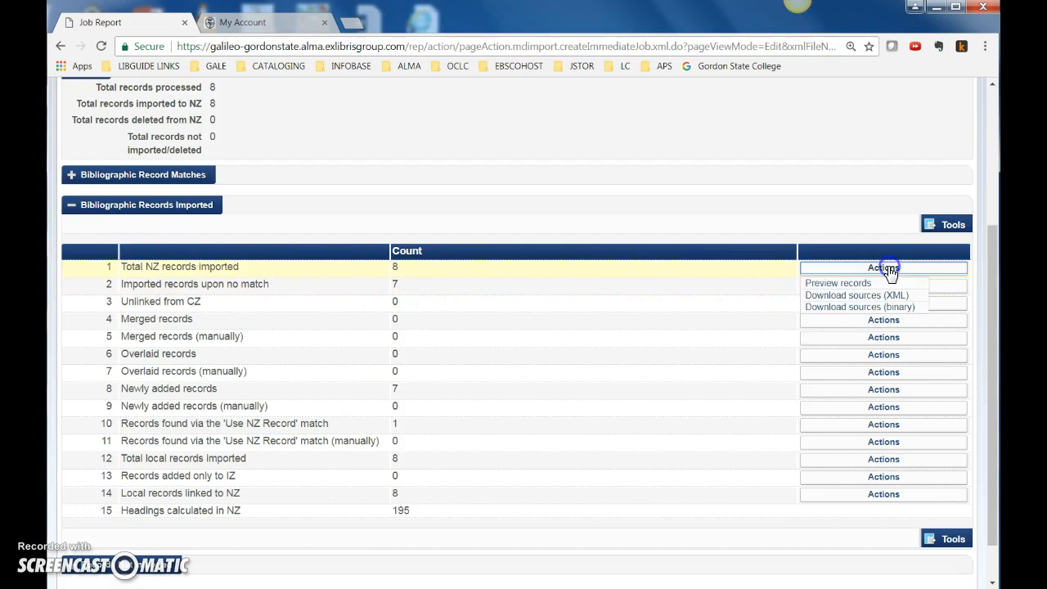
click(845, 287)
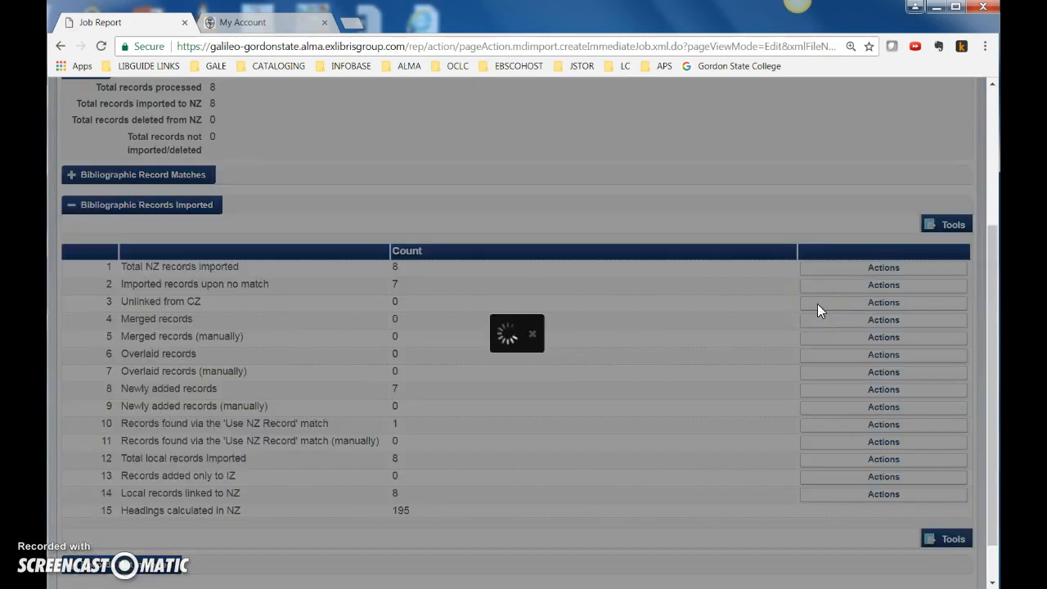
scroll(460, 322, down, 2)
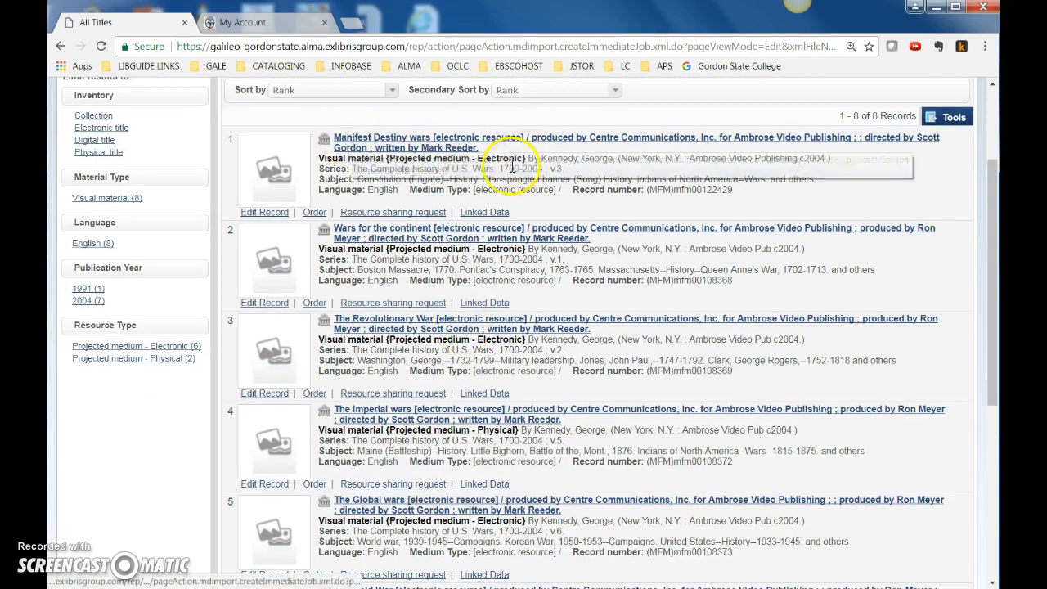
scroll(480, 217, up, 1)
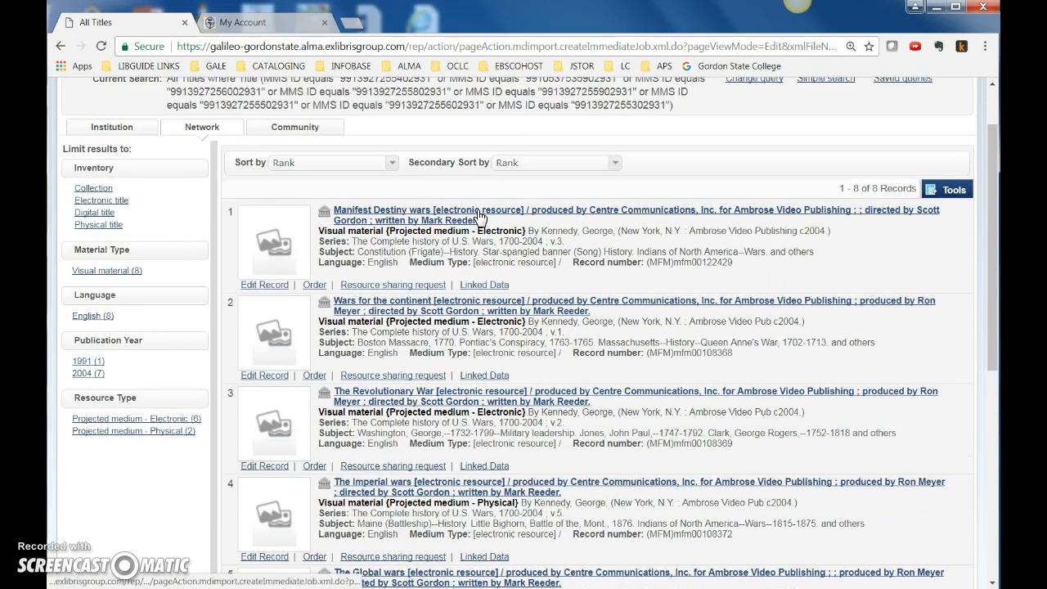
View the Manifest Destiny wars record in the institution zone and return to its network zone version
click(325, 216)
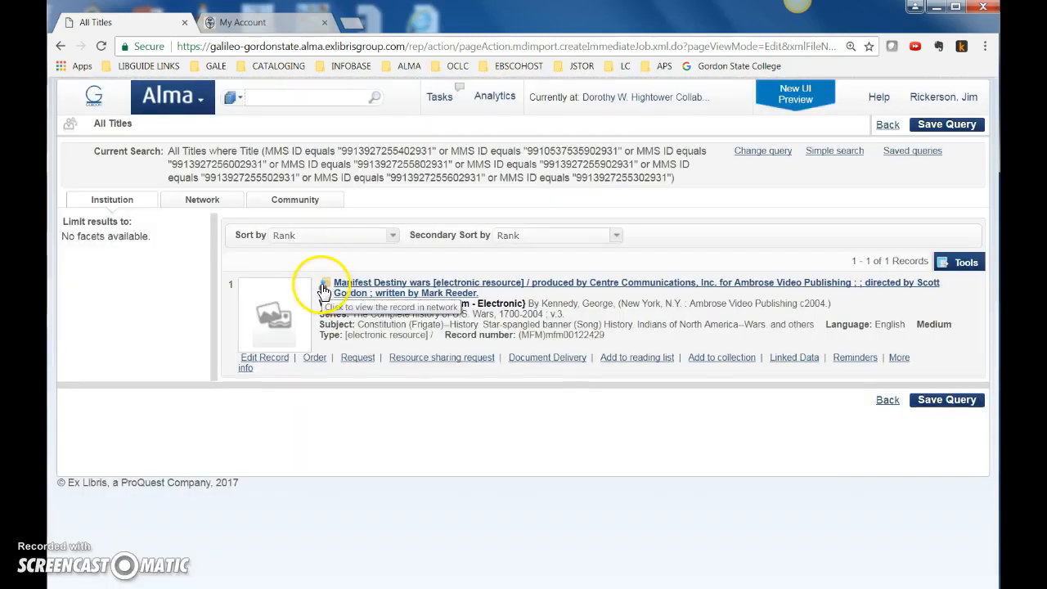
click(324, 285)
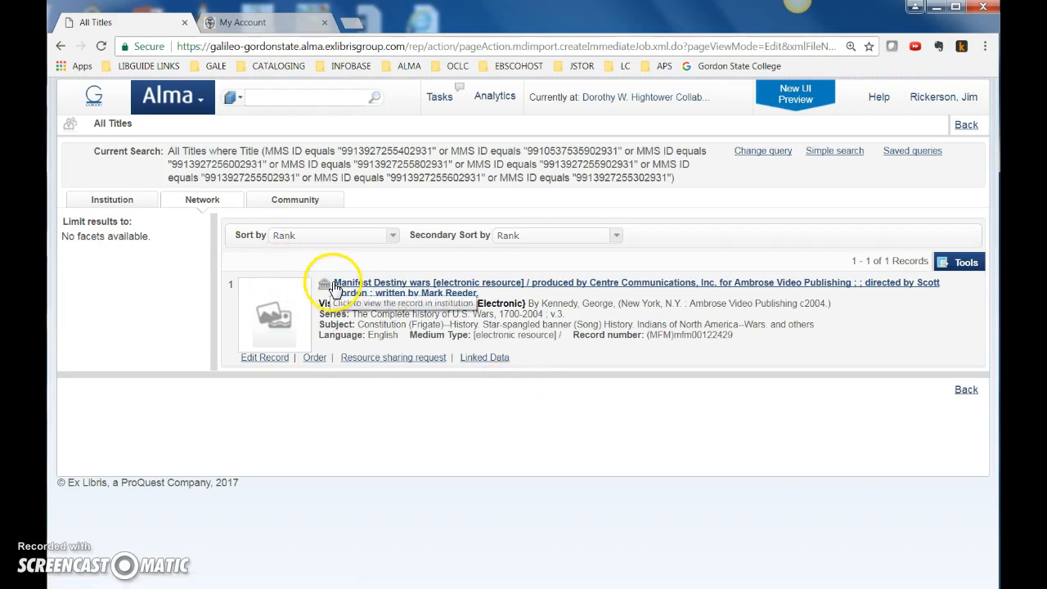
click(408, 282)
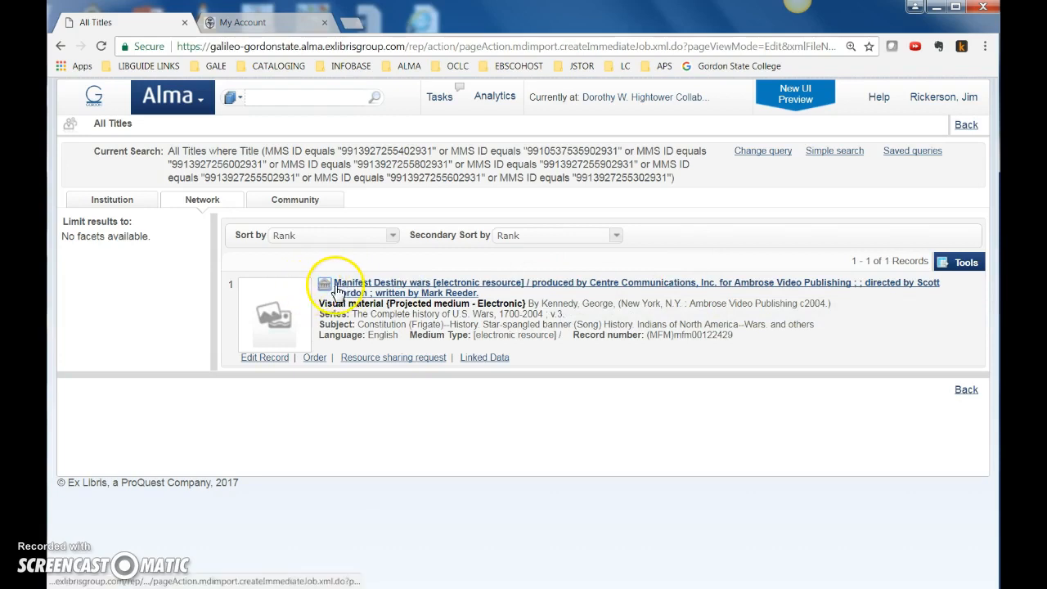
Copy the title Manifest Destiny wars [electronic resource] and start a new local portfolio that uses an existing title
drag(334, 285, 530, 288)
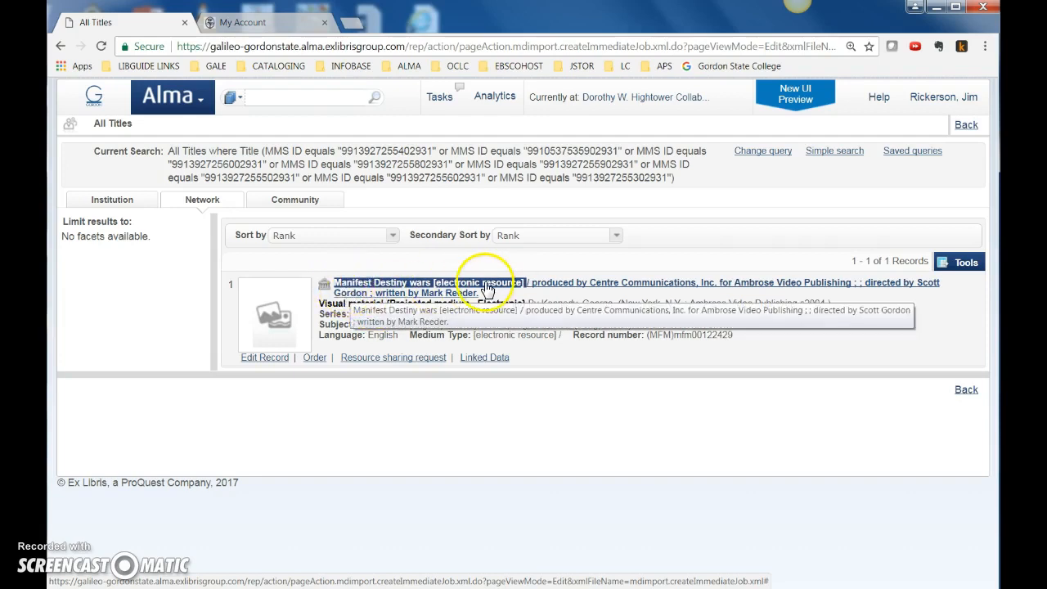
click(200, 102)
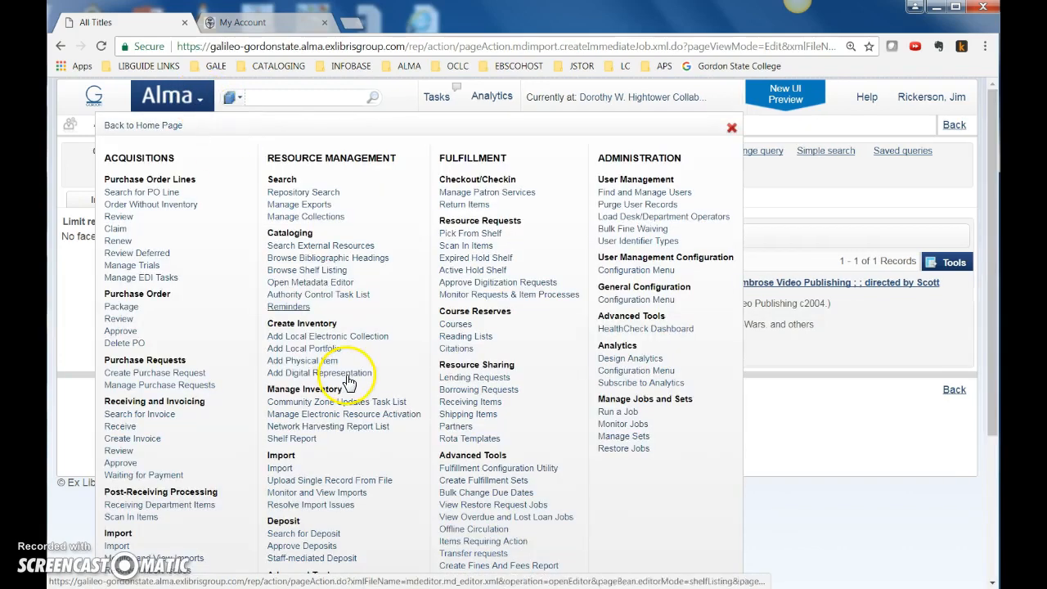
scroll(330, 434, down, 3)
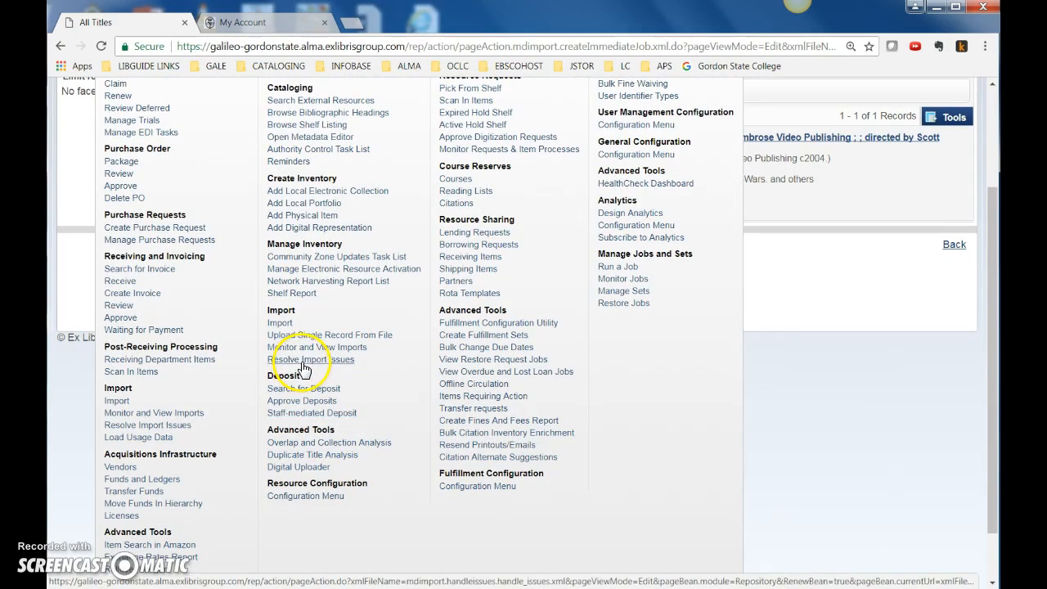
click(303, 203)
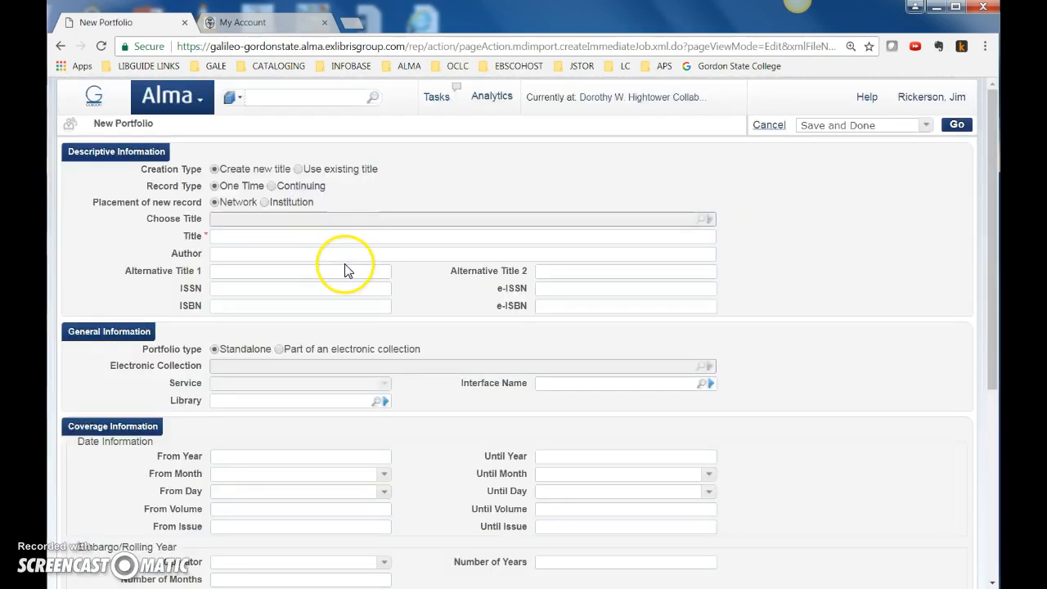
click(299, 170)
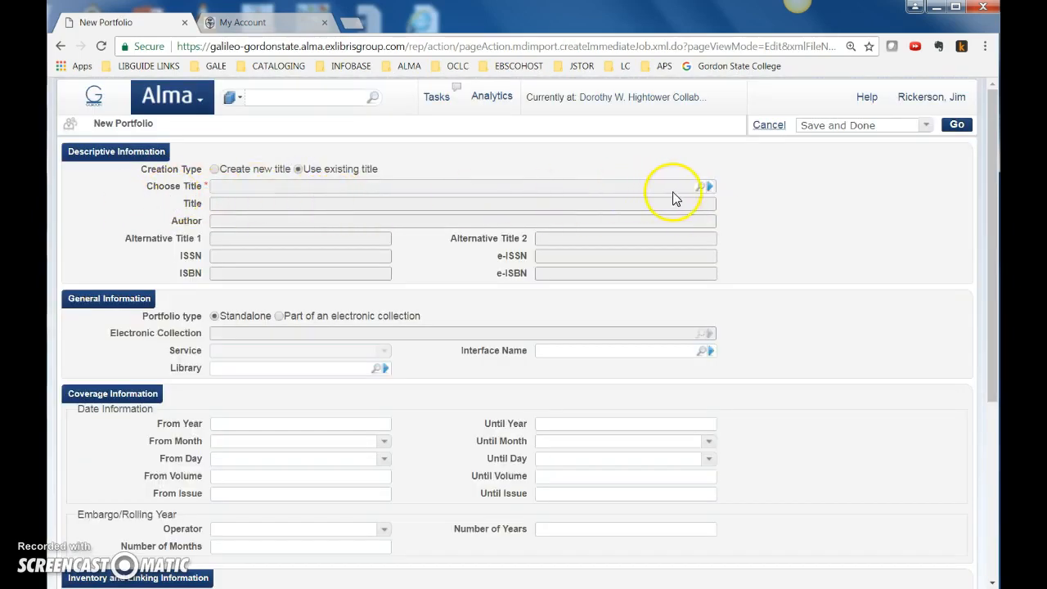
Look up the portfolio's title in the repository with the copied text, shortening the keywords to Manifest Destiny wars
click(701, 188)
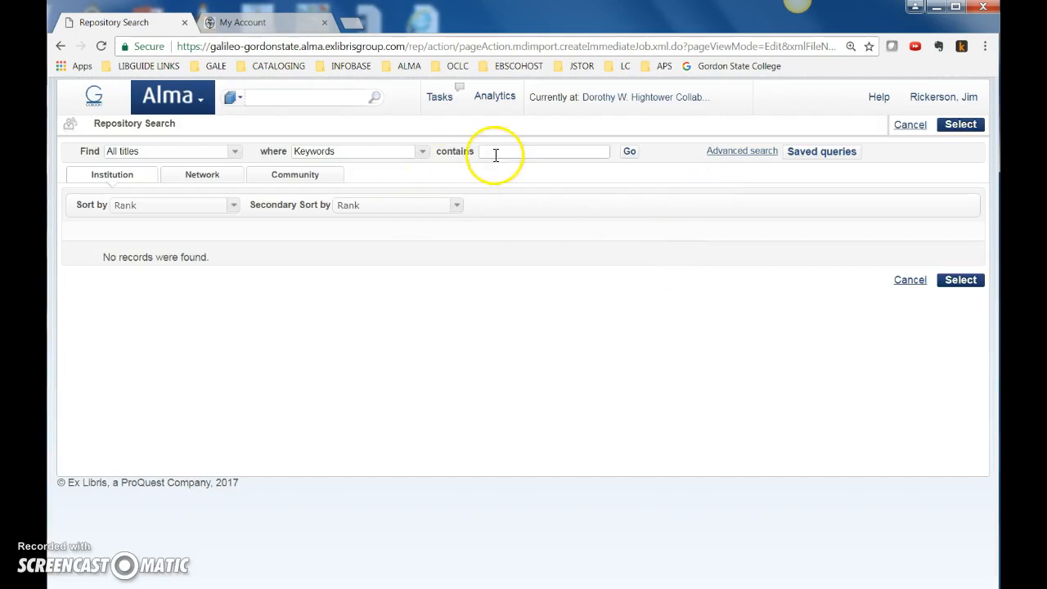
right_click(496, 154)
click(524, 239)
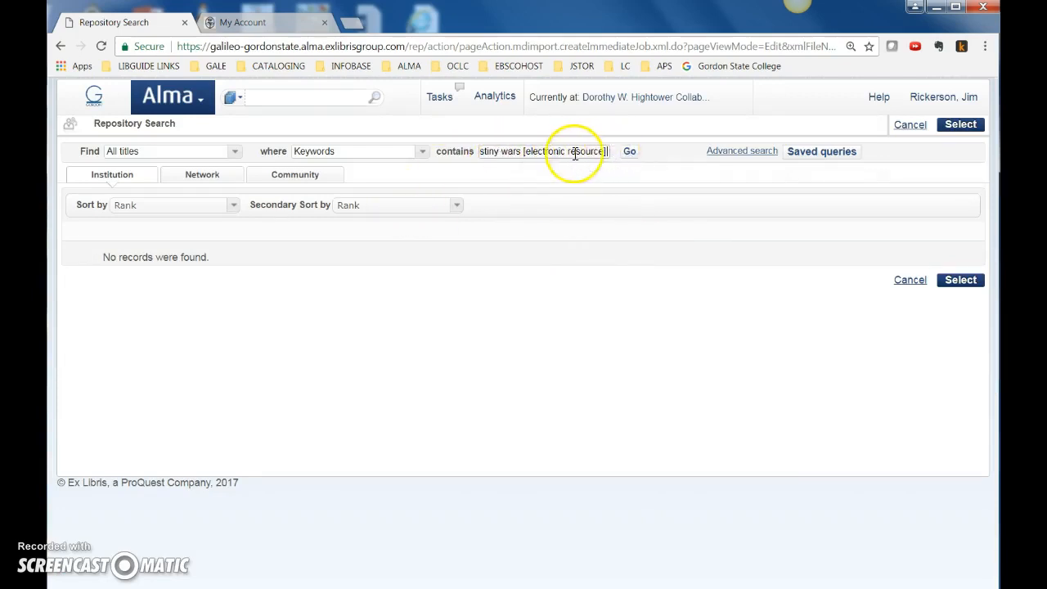
click(629, 153)
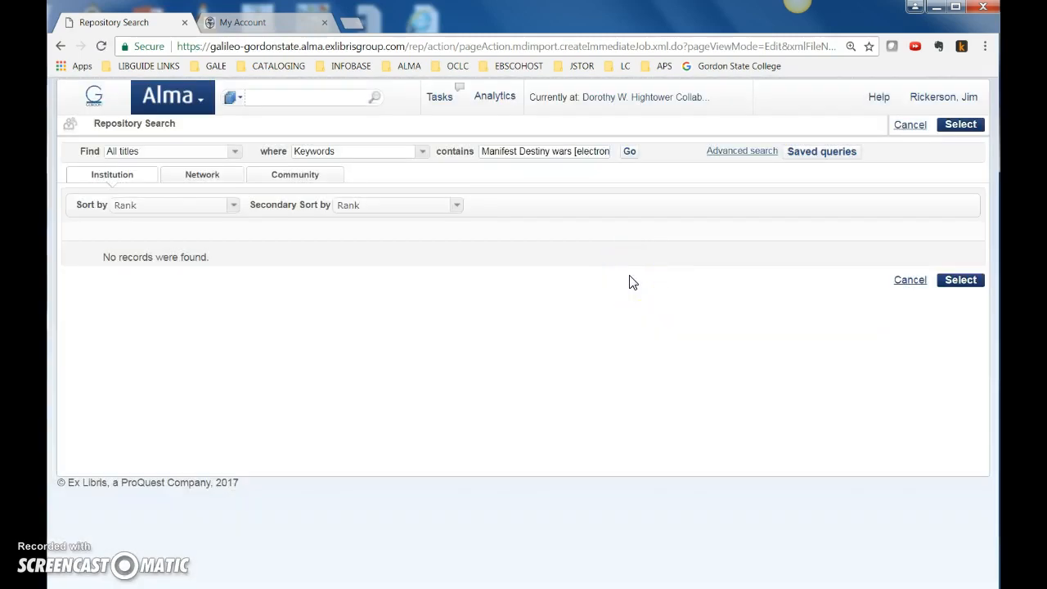
drag(573, 152, 691, 155)
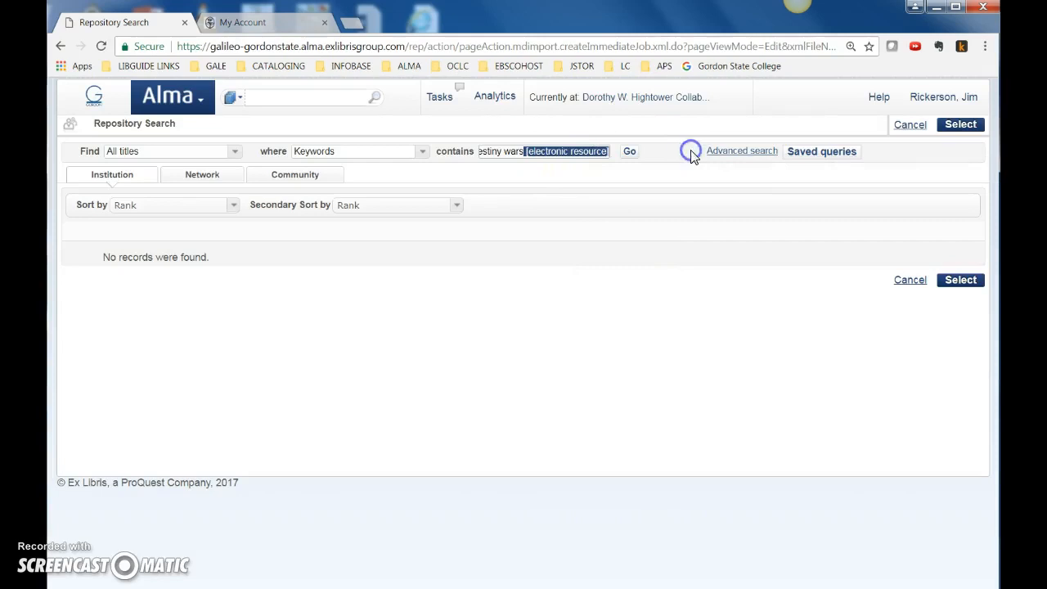
key(BackSpace)
click(632, 153)
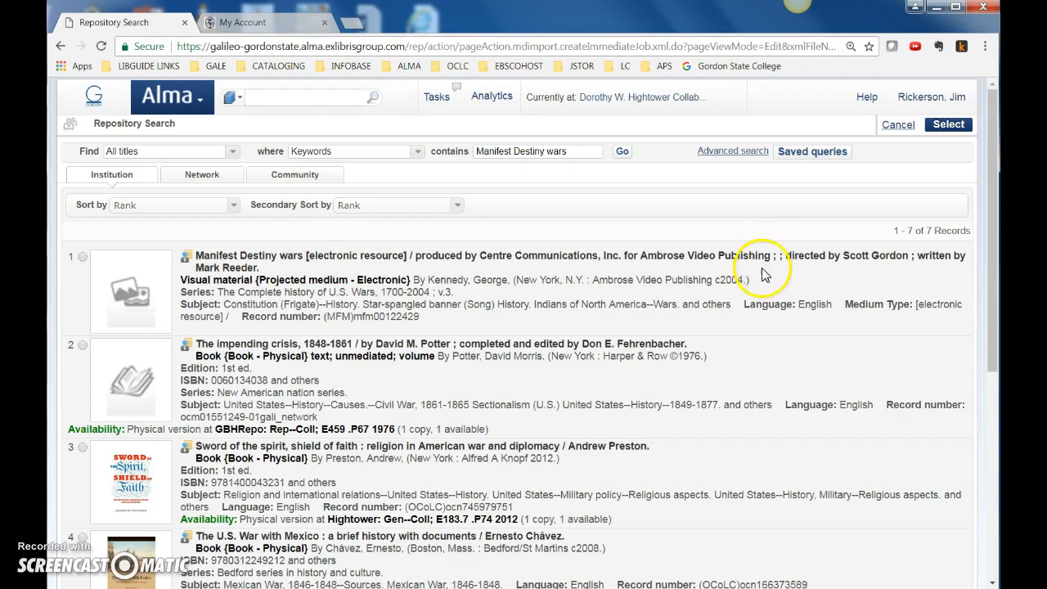
Choose the Ambrose Video Publishing record of Manifest Destiny wars as the portfolio's existing title
drag(592, 279, 671, 281)
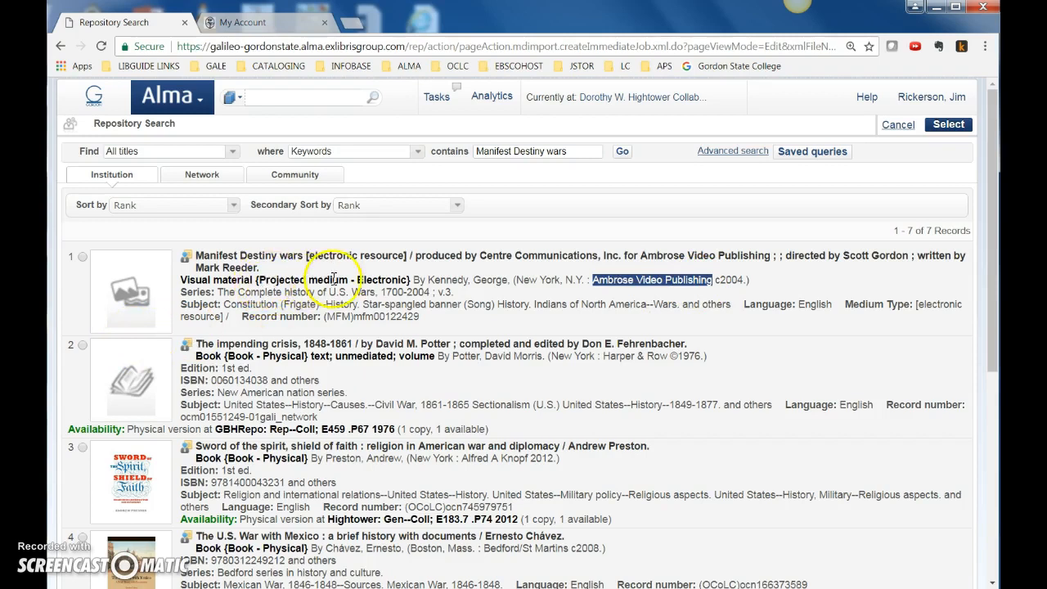
click(80, 257)
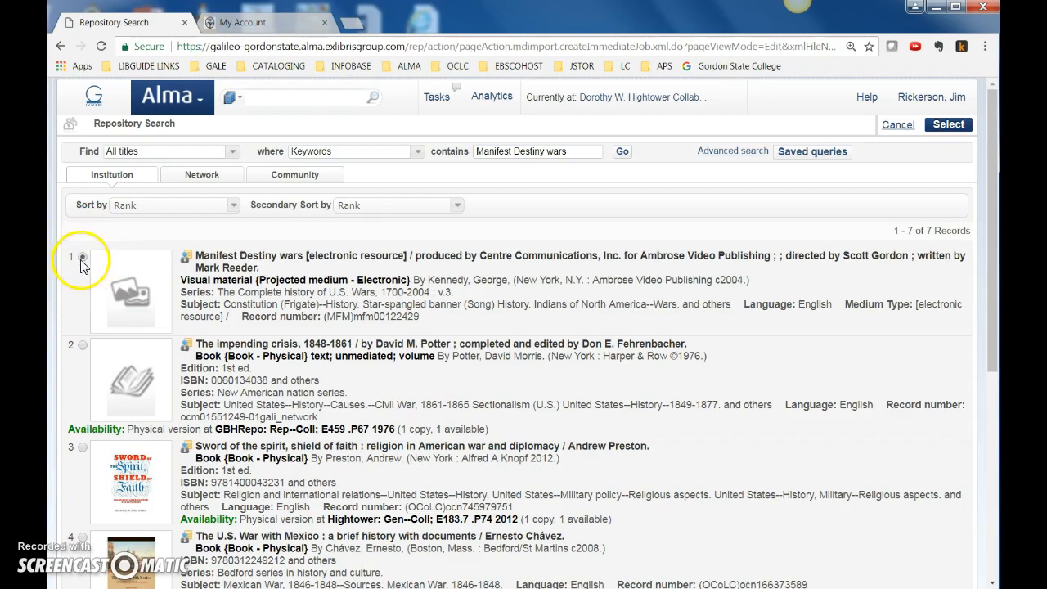
click(951, 125)
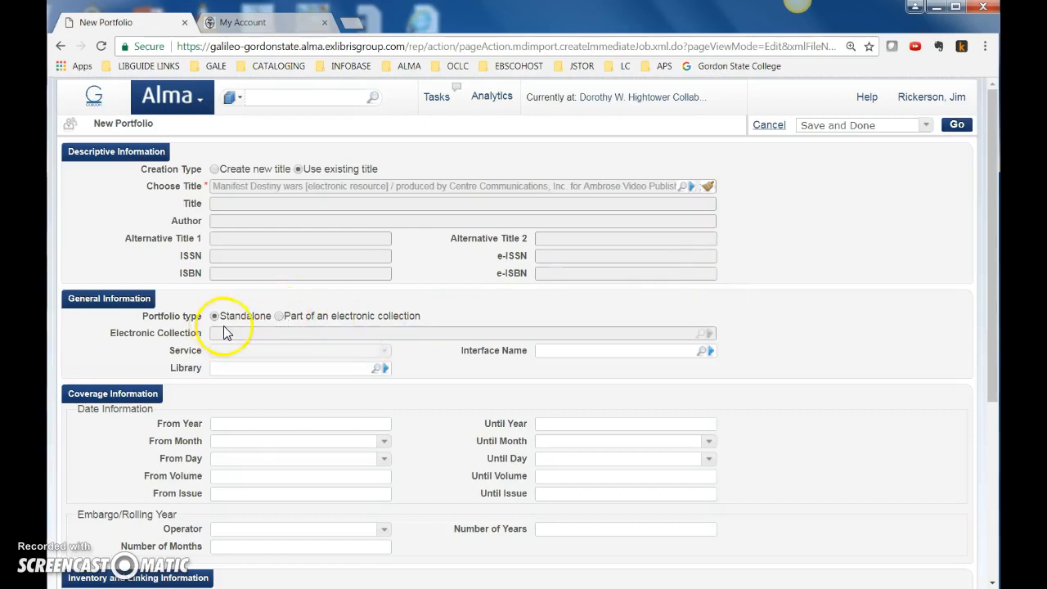
Make the portfolio part of an electronic collection, searching for and choosing the Ambrose Video collection
click(279, 316)
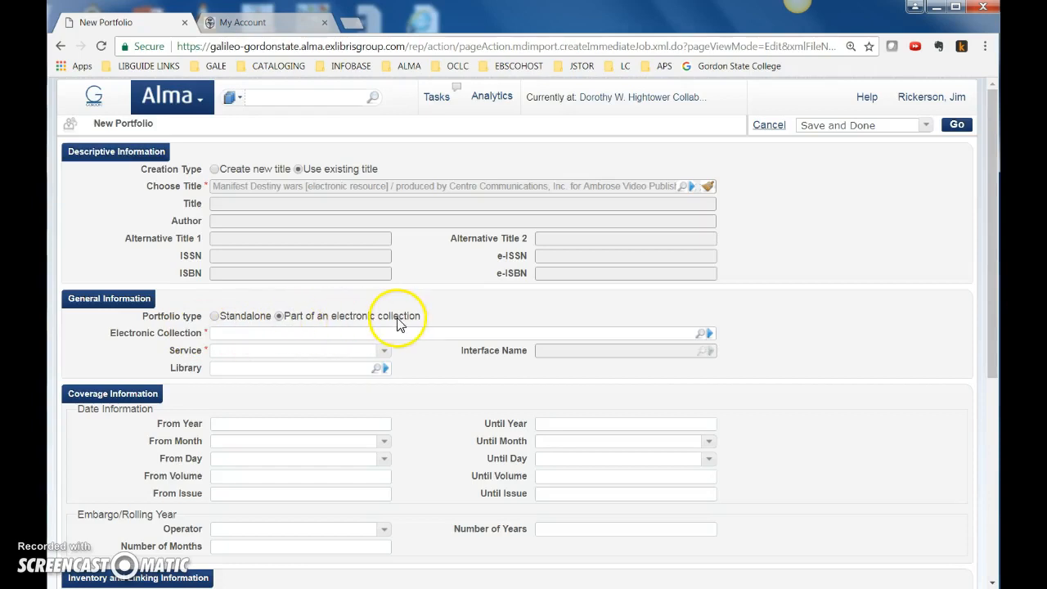
click(699, 334)
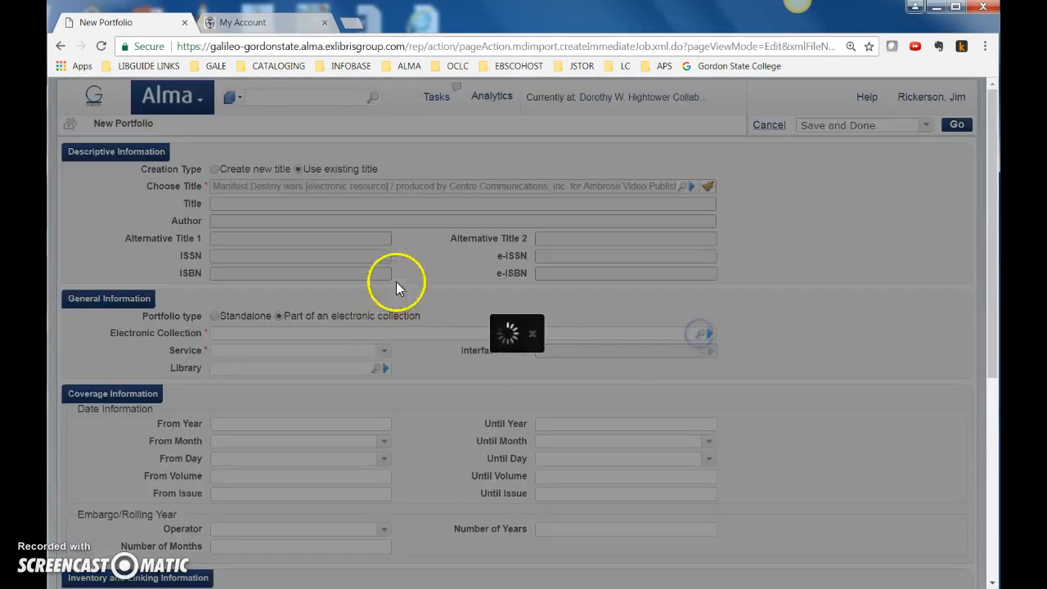
click(498, 153)
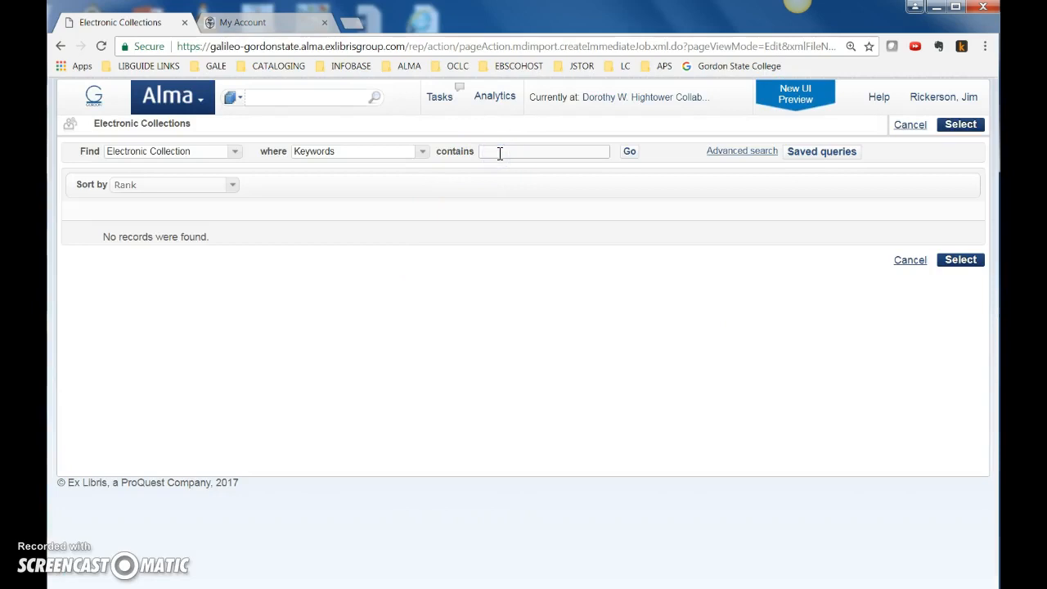
text(Ambrose Video)
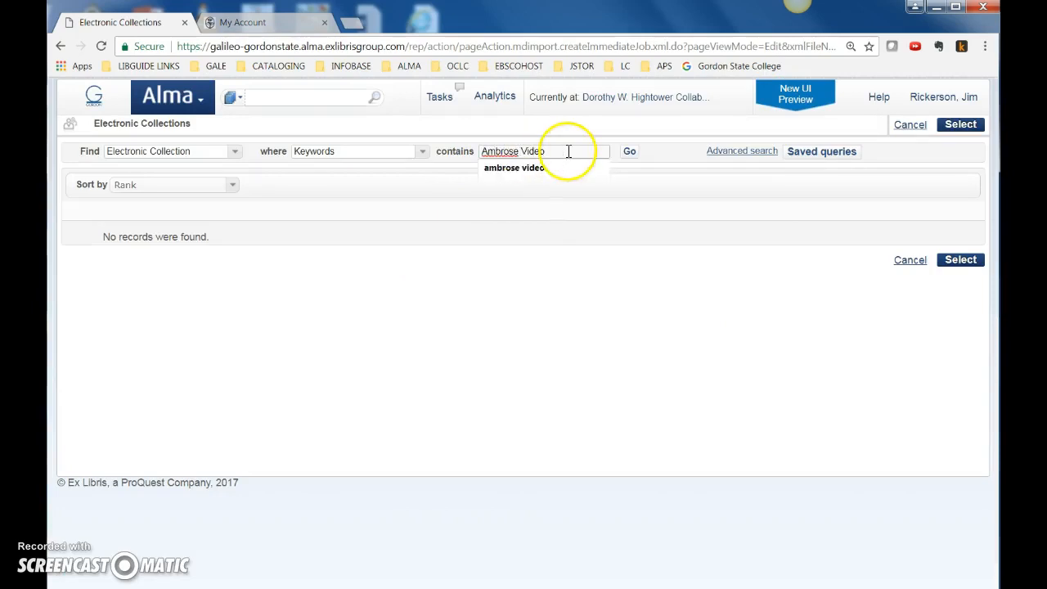
click(629, 153)
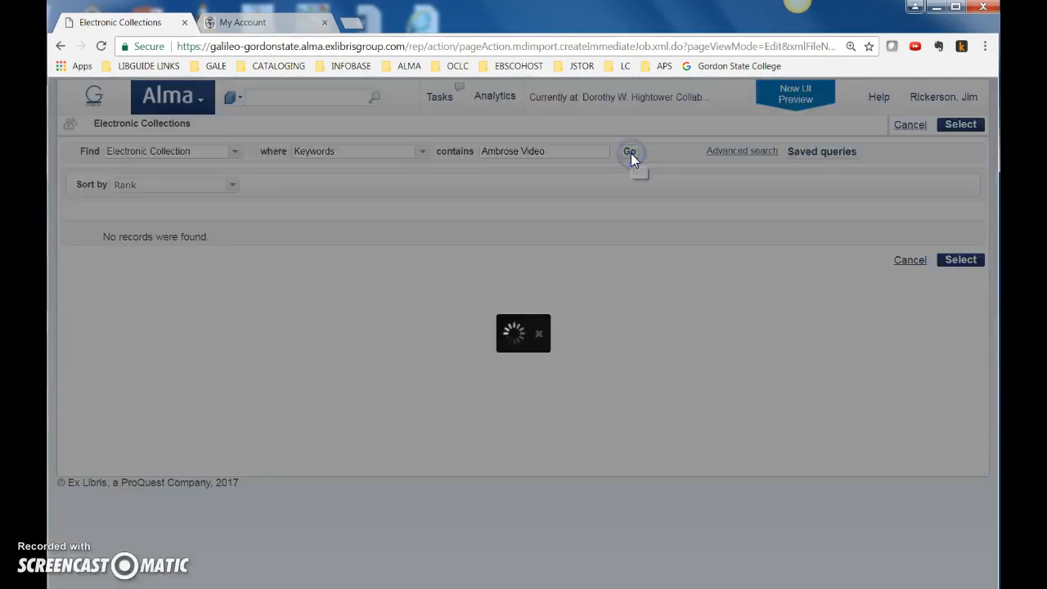
click(82, 236)
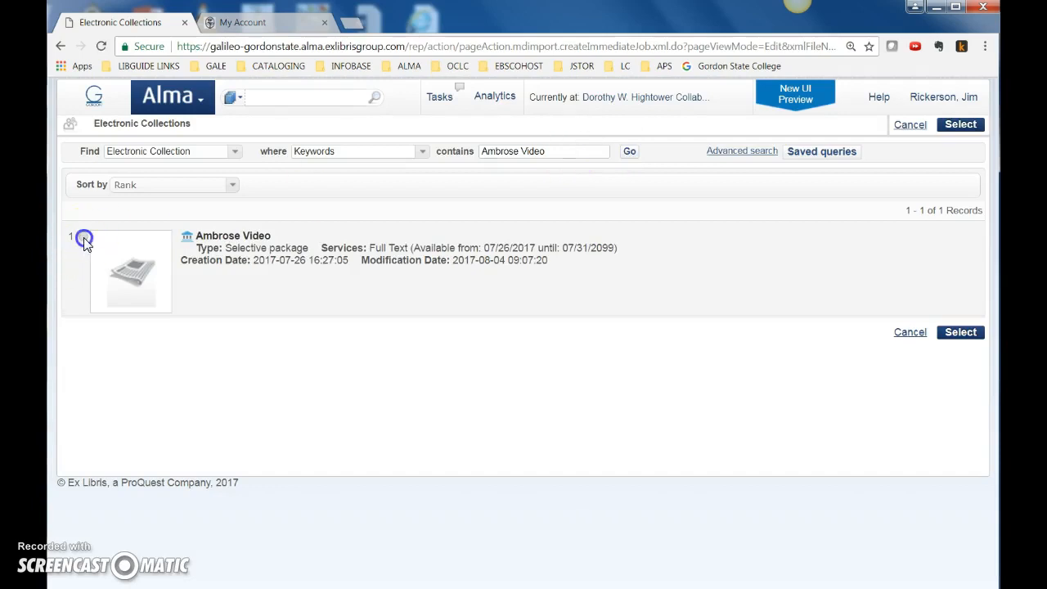
click(963, 334)
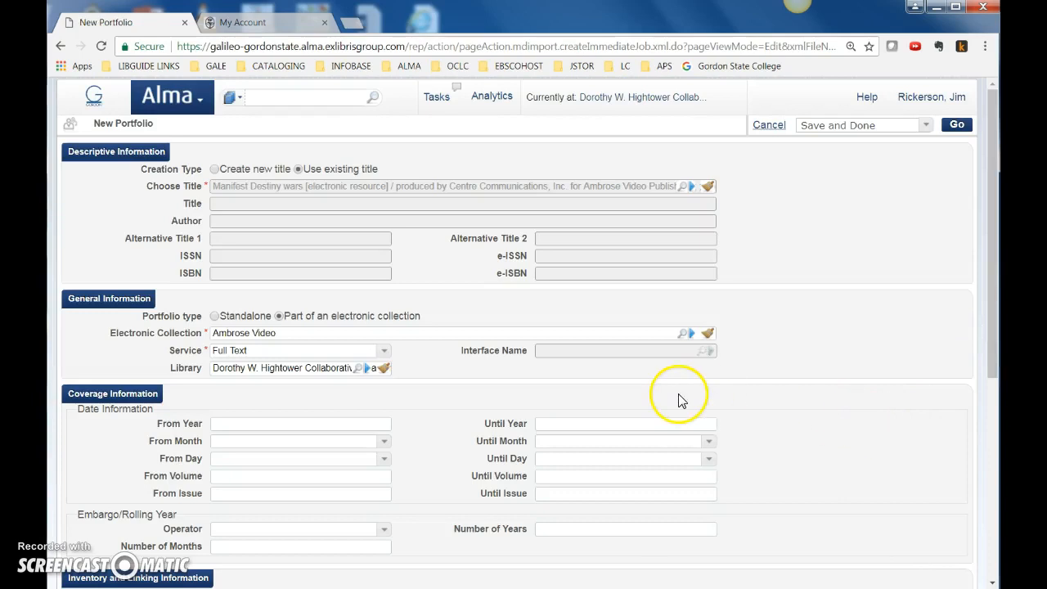
Select Full Text as the service of the new portfolio
scroll(467, 420, down, 2)
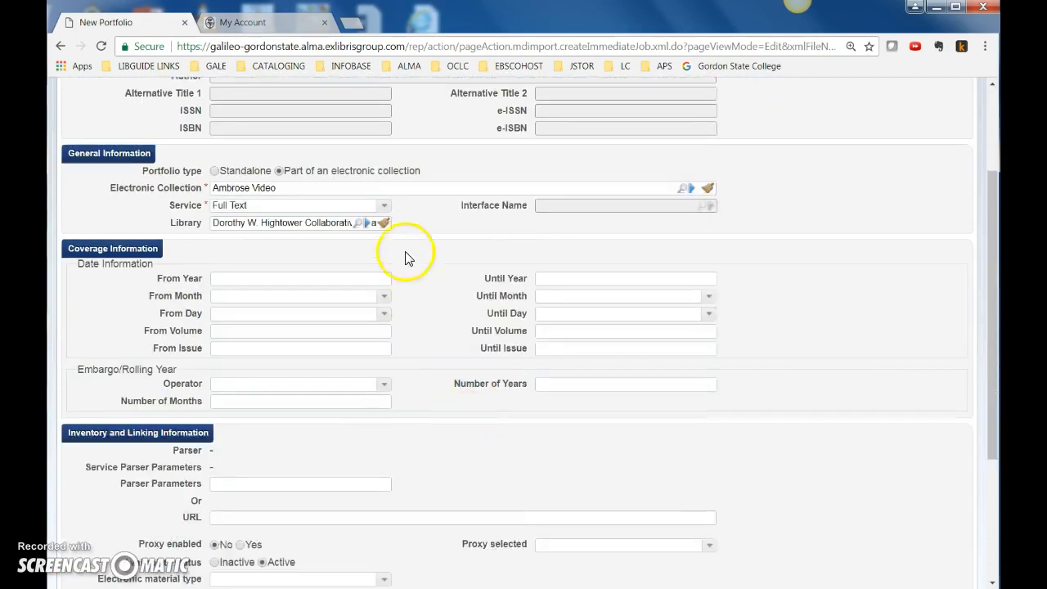
click(384, 205)
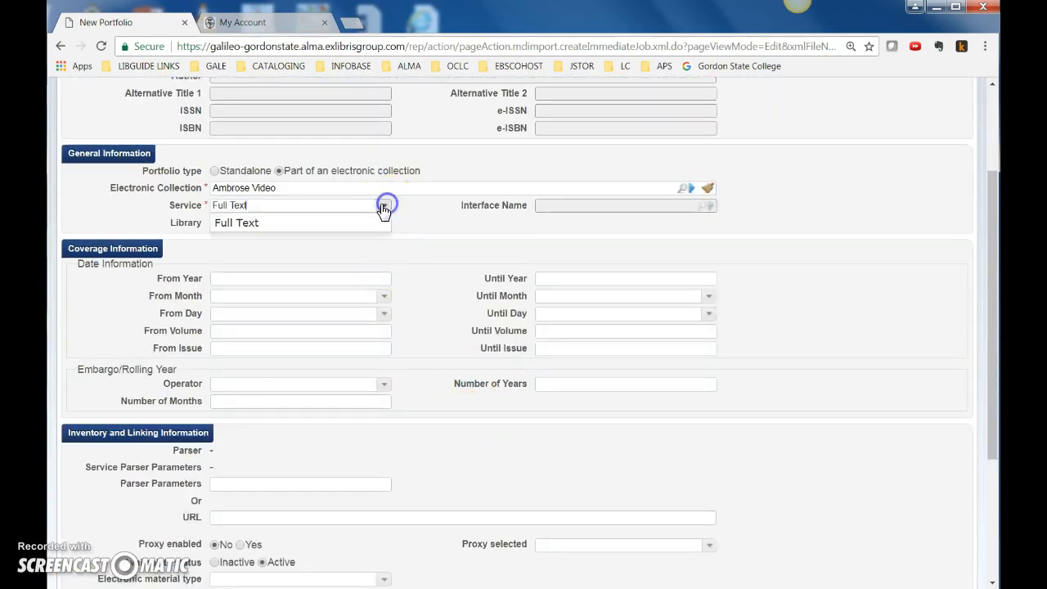
click(247, 227)
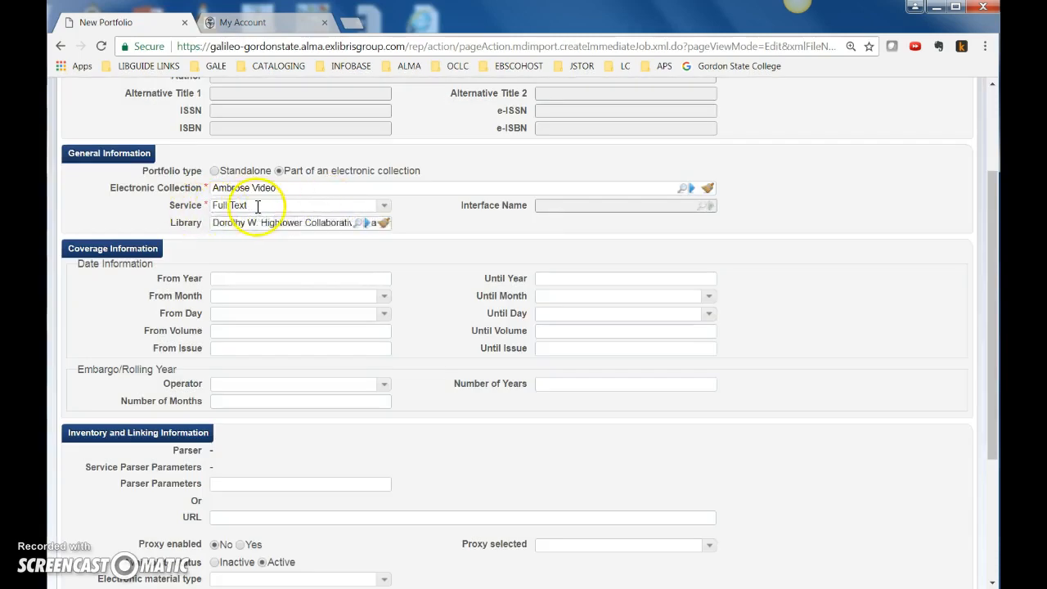
Set the portfolio's electronic material type to Streaming Video
scroll(444, 458, down, 3)
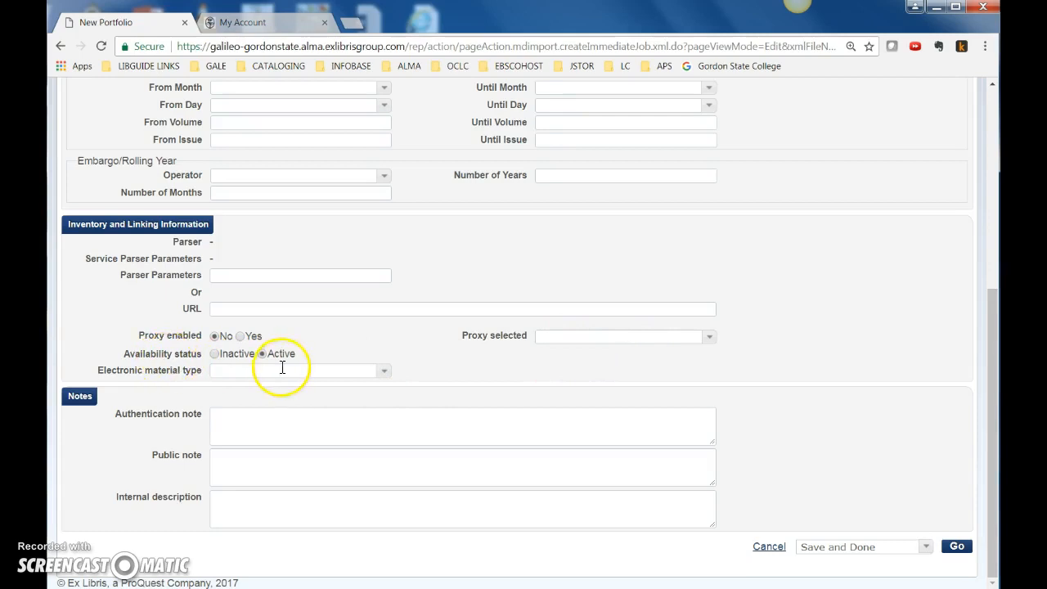
click(383, 370)
drag(385, 399, 387, 528)
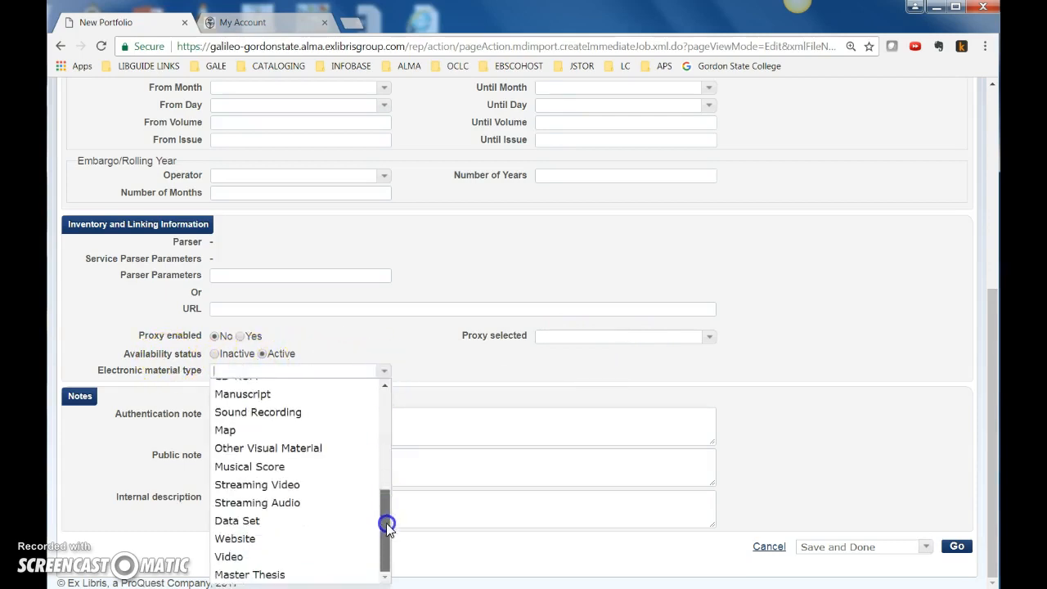
click(256, 484)
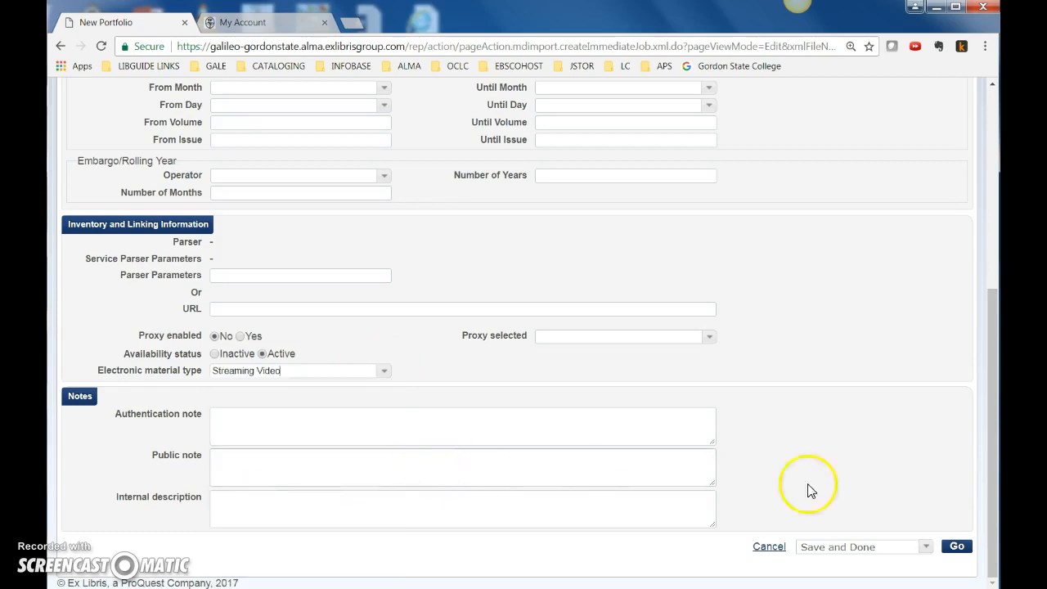
Save the new portfolio and test its Ambrose Video full-text link, closing the opened page
click(956, 547)
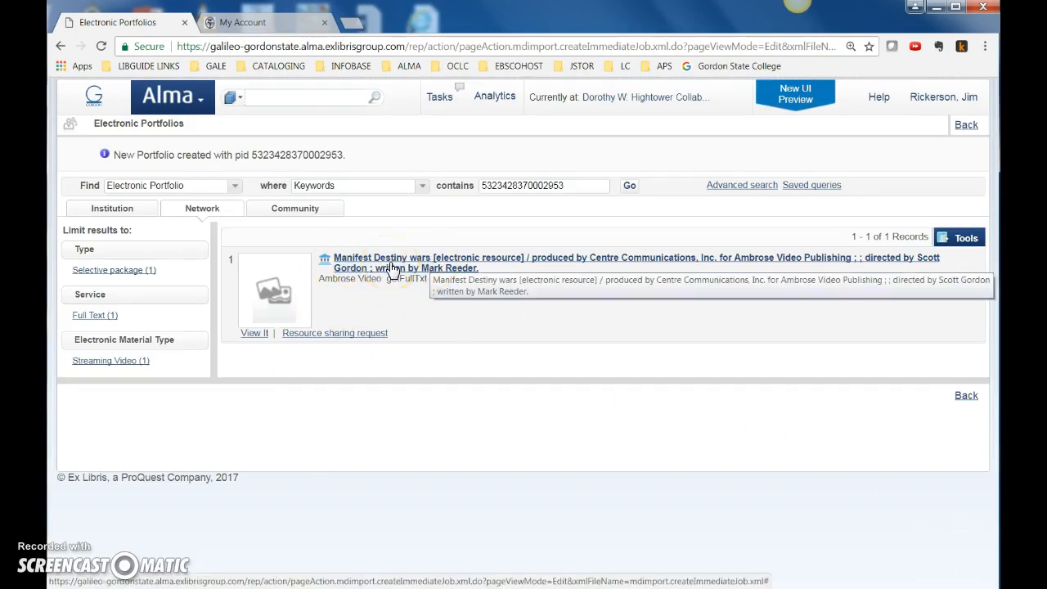
click(253, 333)
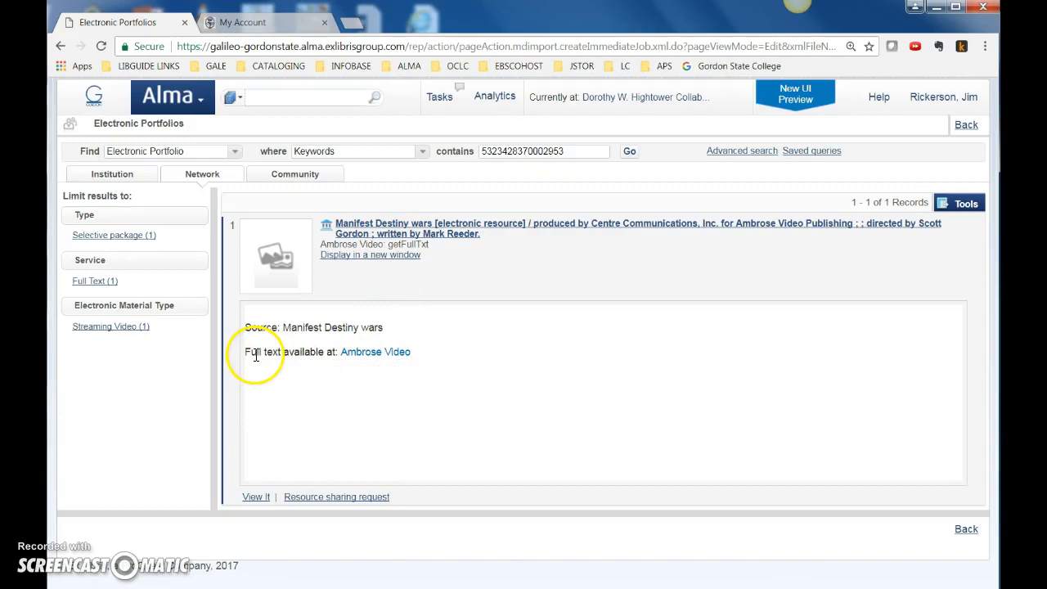
click(391, 354)
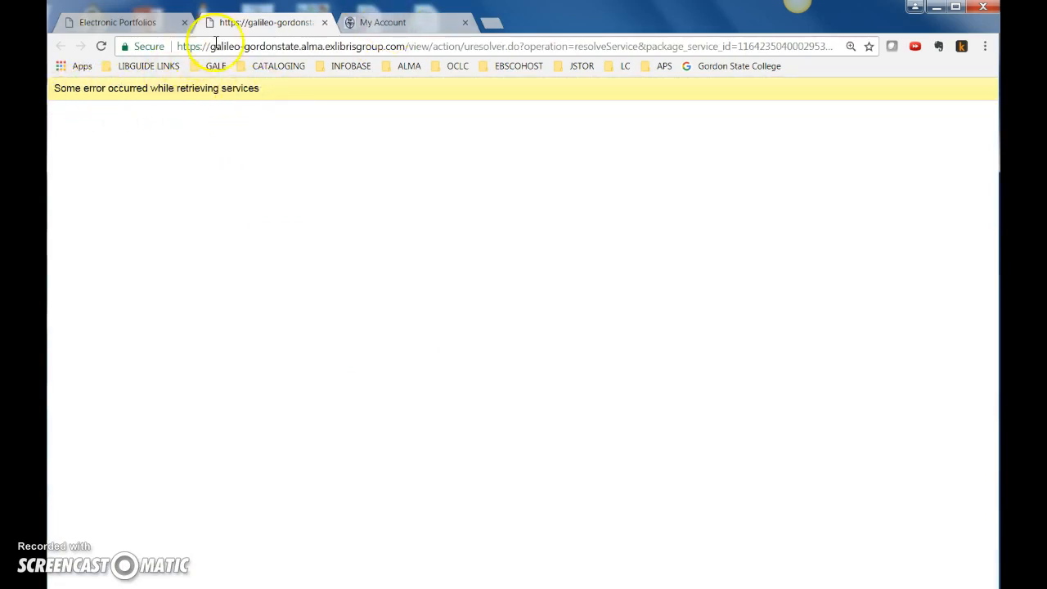
click(325, 22)
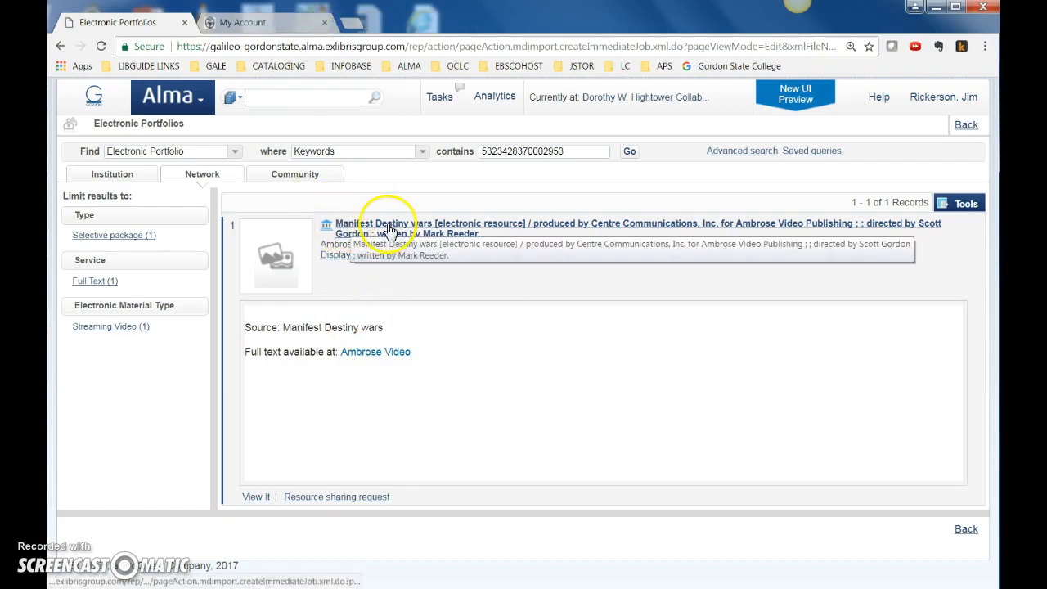
Switch to the Ambrose Video site, open Institutional Access and expand the Complete History of U.S. Wars series
click(278, 22)
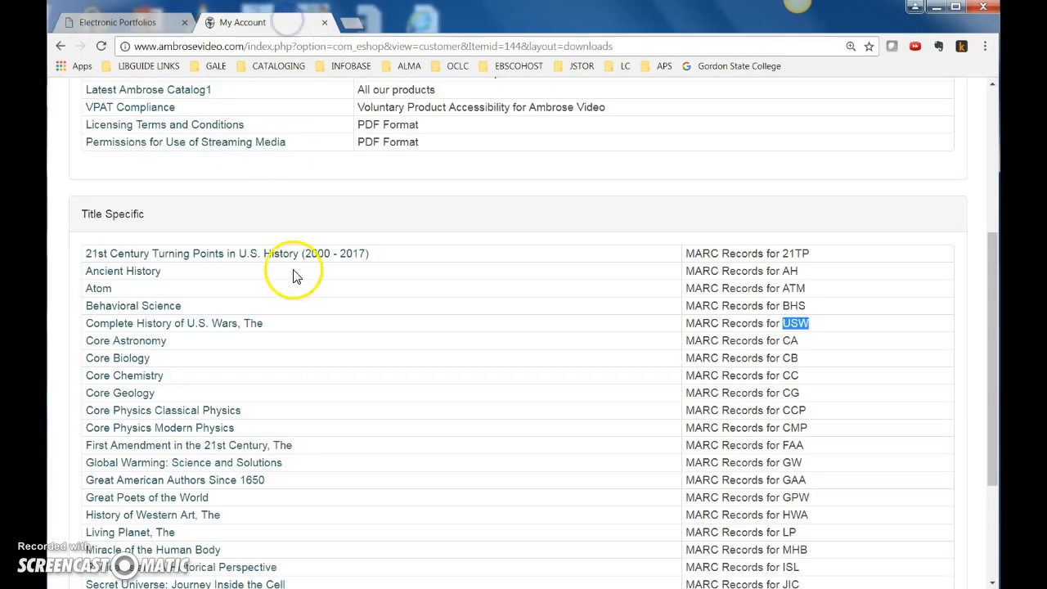
scroll(286, 272, up, 4)
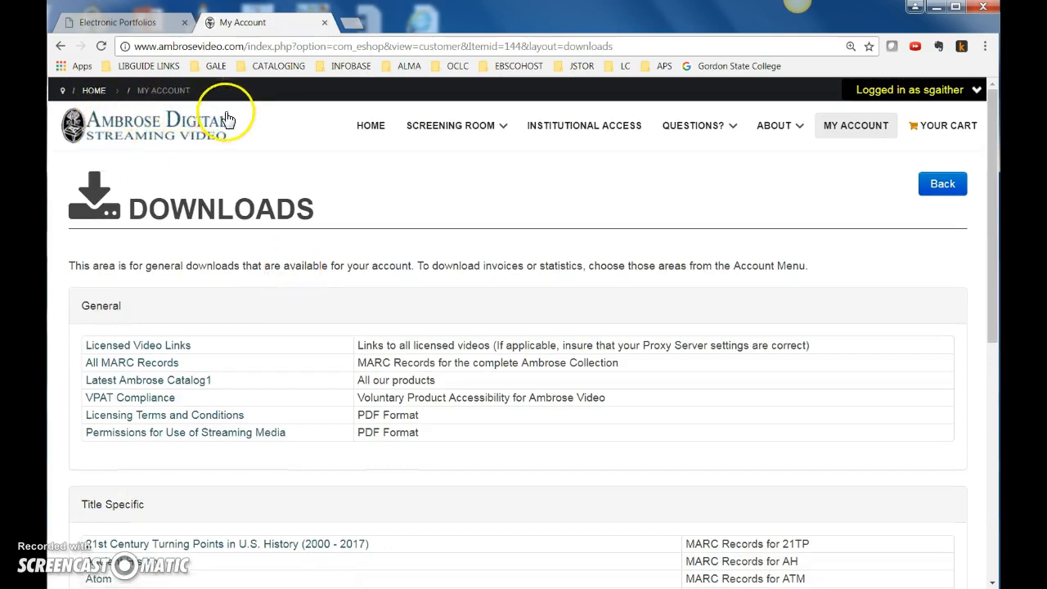
click(579, 132)
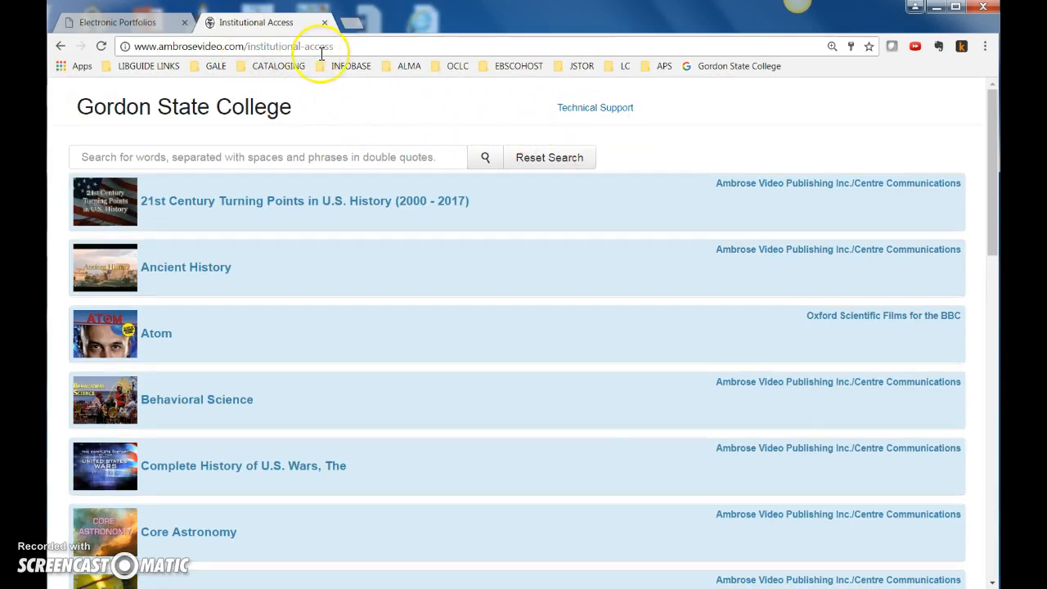
scroll(319, 344, down, 2)
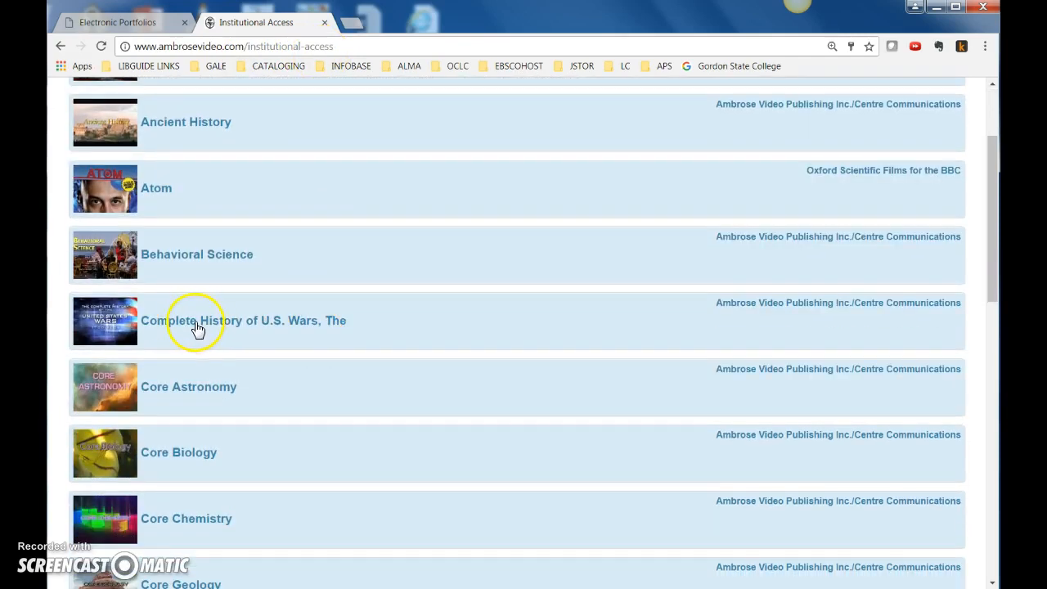
click(208, 323)
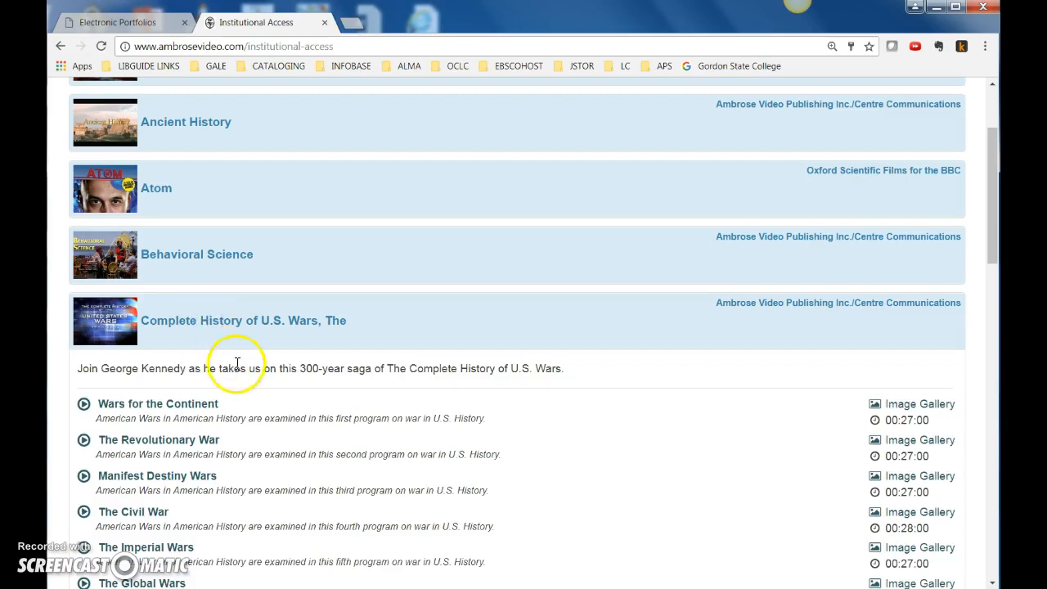
scroll(237, 363, down, 3)
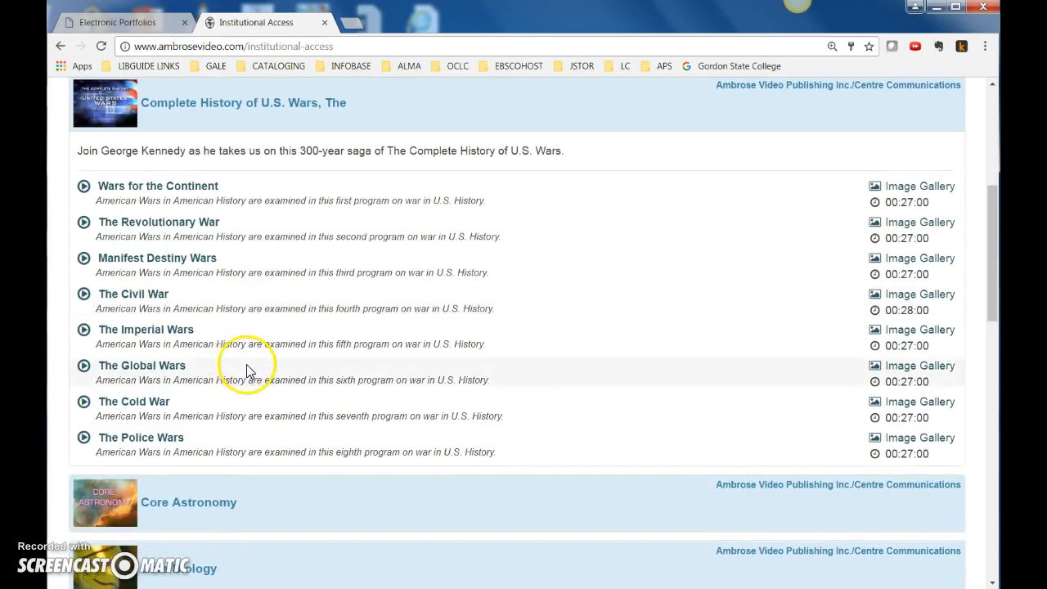
Open the Manifest Destiny Wars program and pause its video in the page's player
click(136, 259)
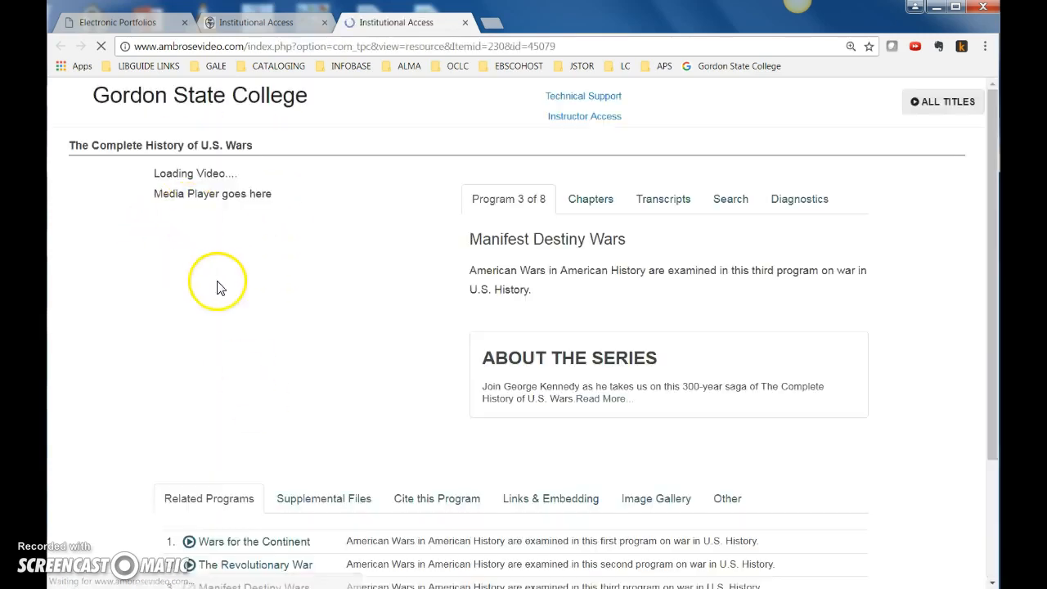
scroll(117, 390, down, 3)
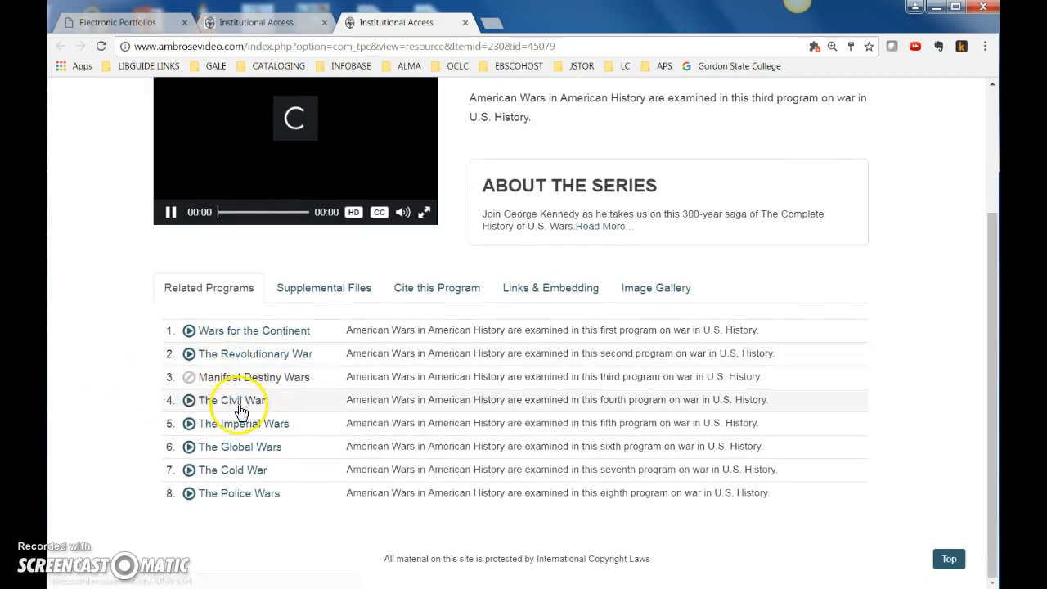
click(170, 214)
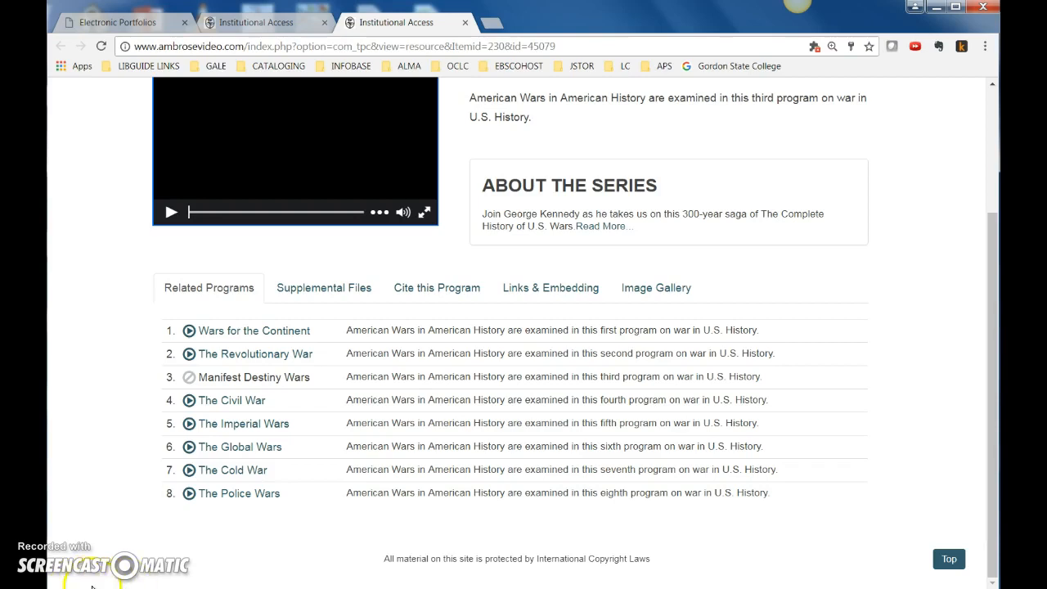
right_click(233, 403)
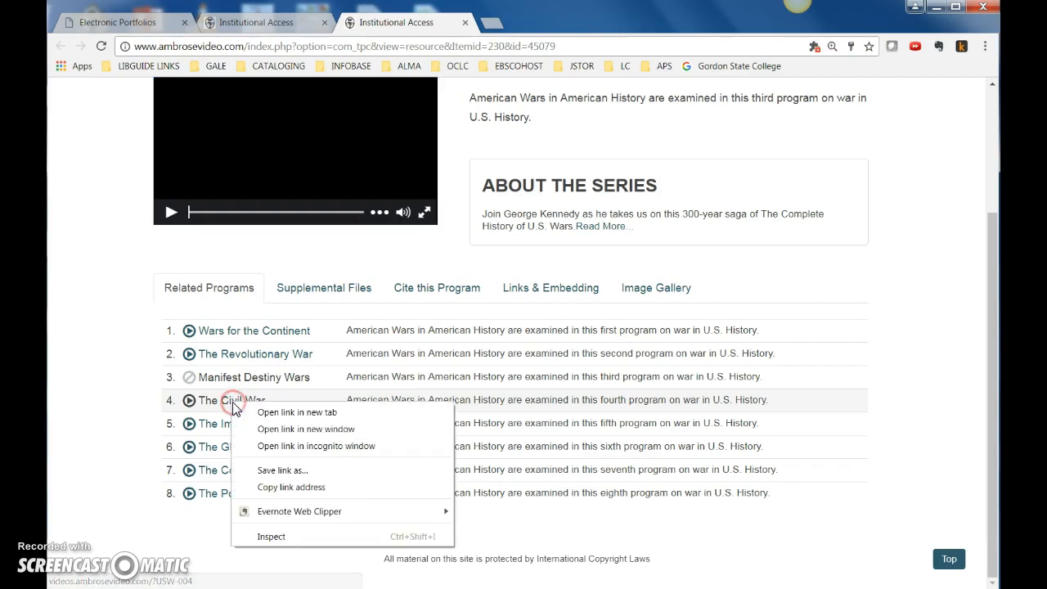
click(282, 488)
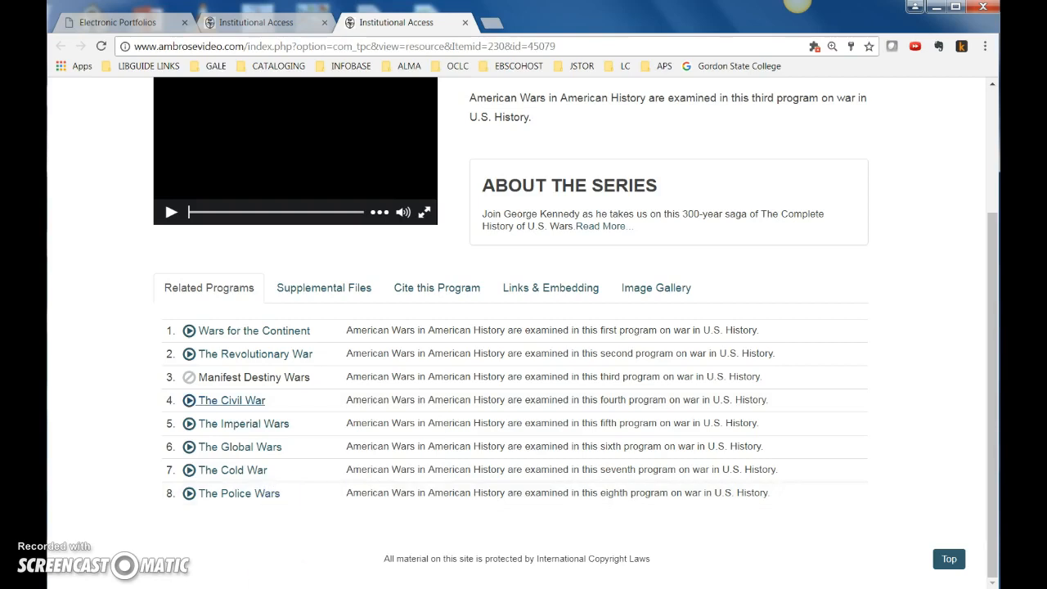
click(427, 587)
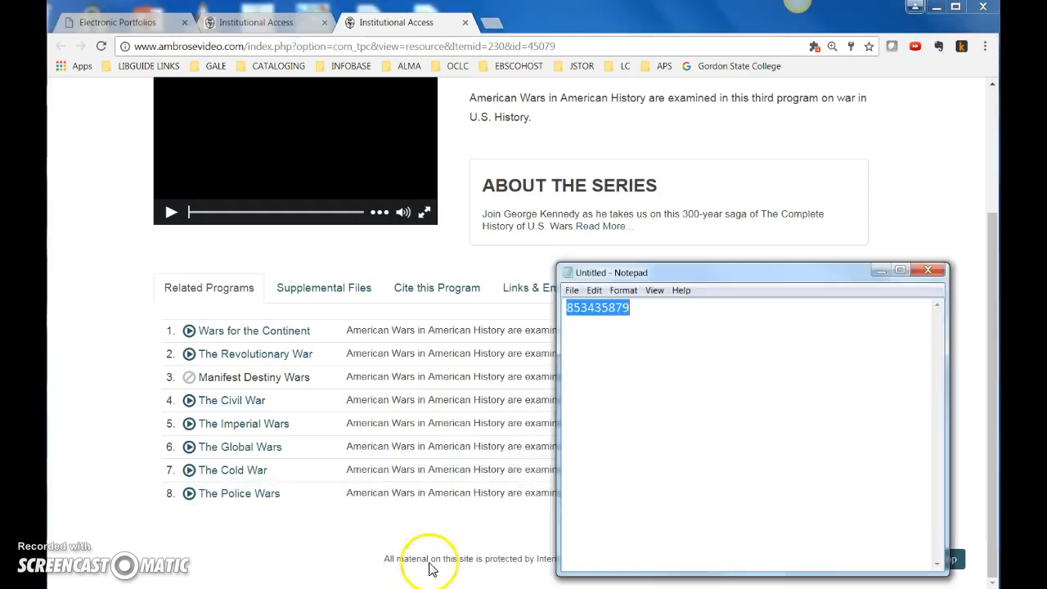
right_click(662, 318)
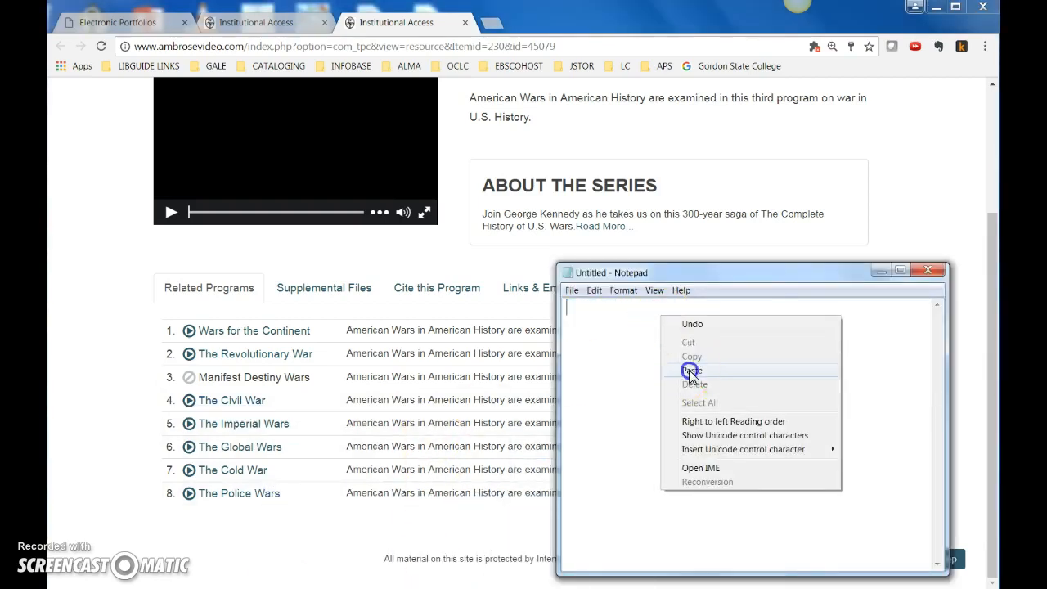
click(689, 367)
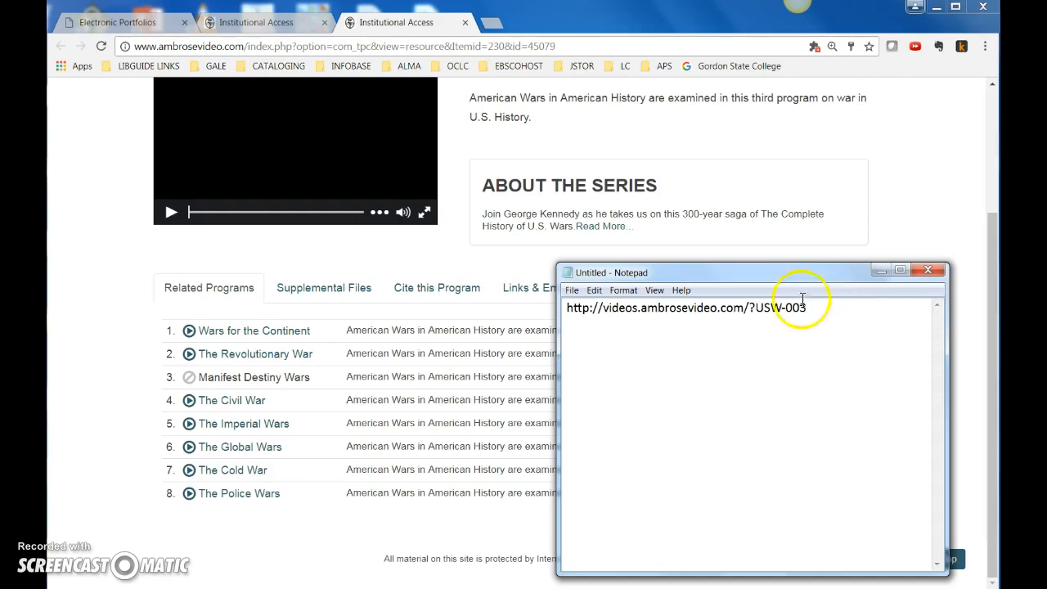
drag(799, 308, 556, 308)
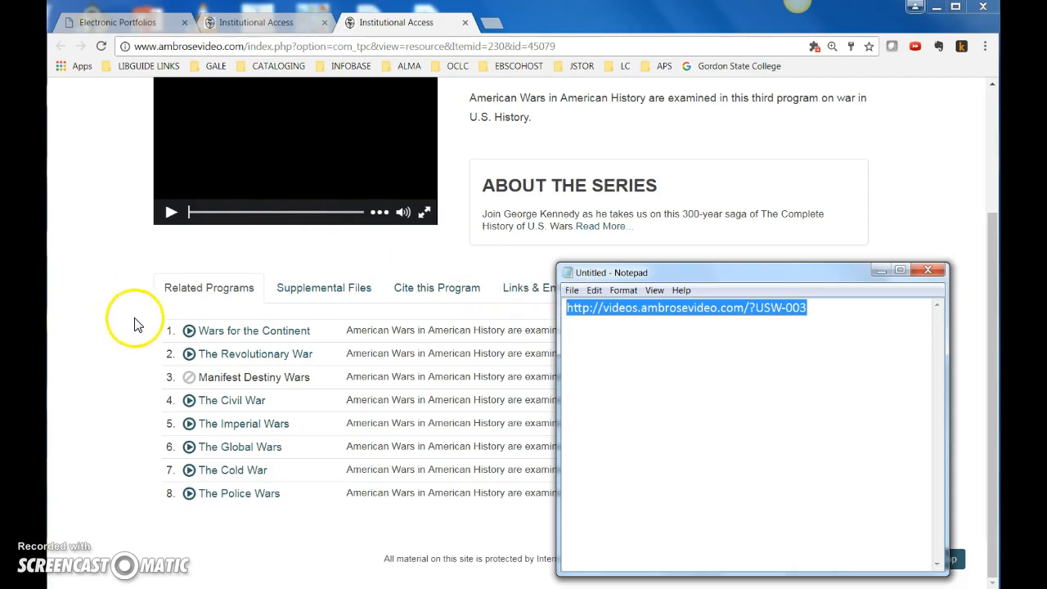
Check the page address of the Manifest Destiny Wars program and return to the Alma portfolio results
click(444, 262)
scroll(491, 286, up, 3)
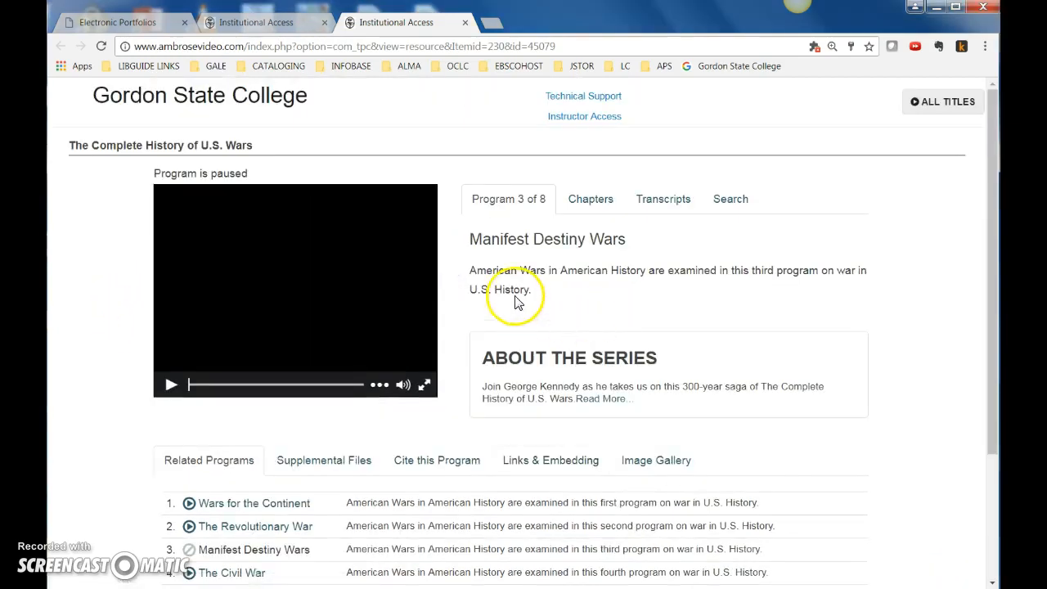
click(568, 46)
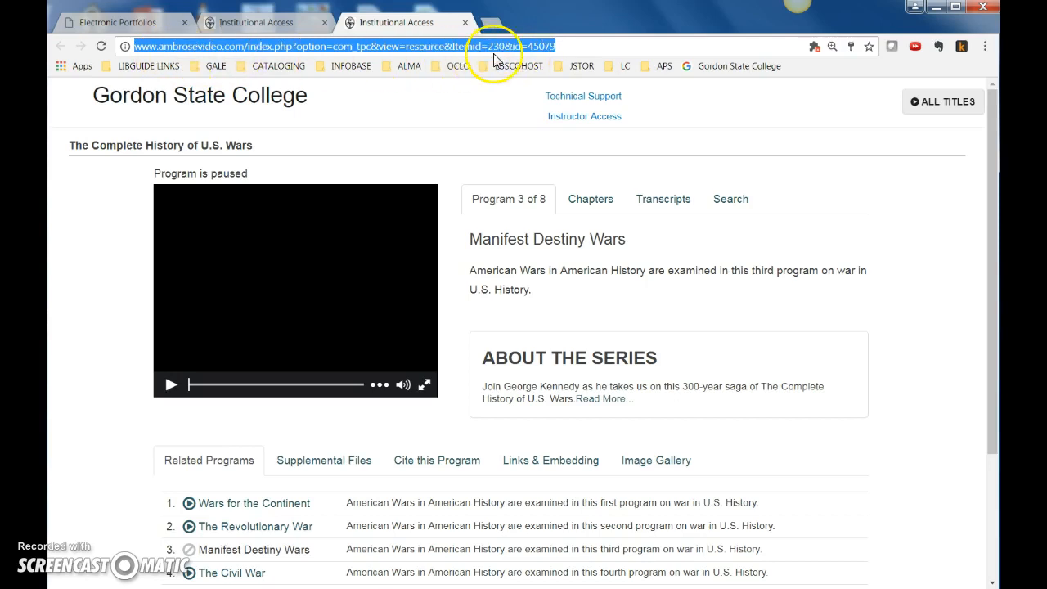
click(143, 22)
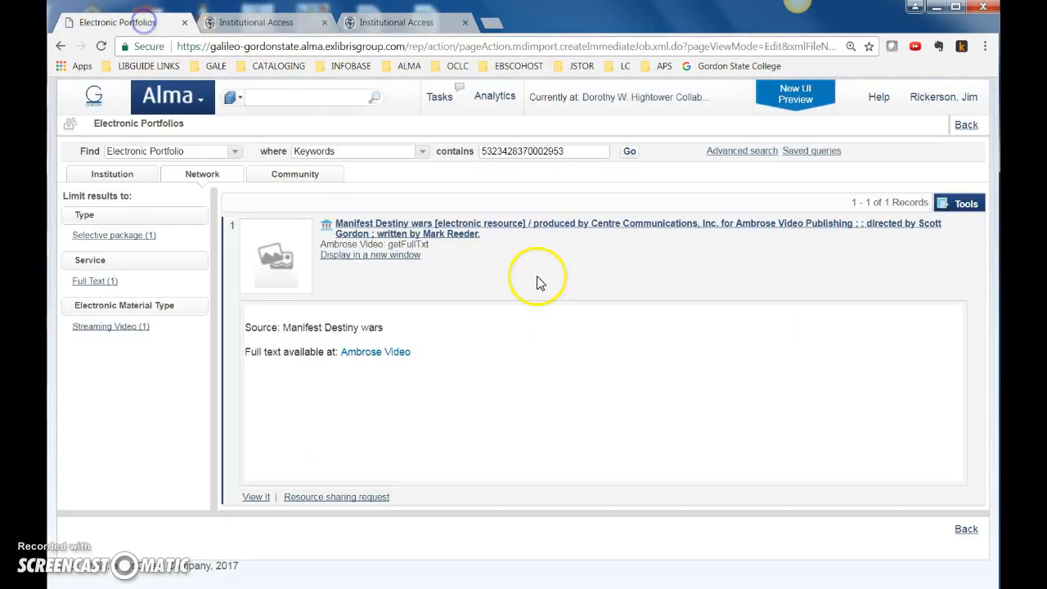
click(389, 224)
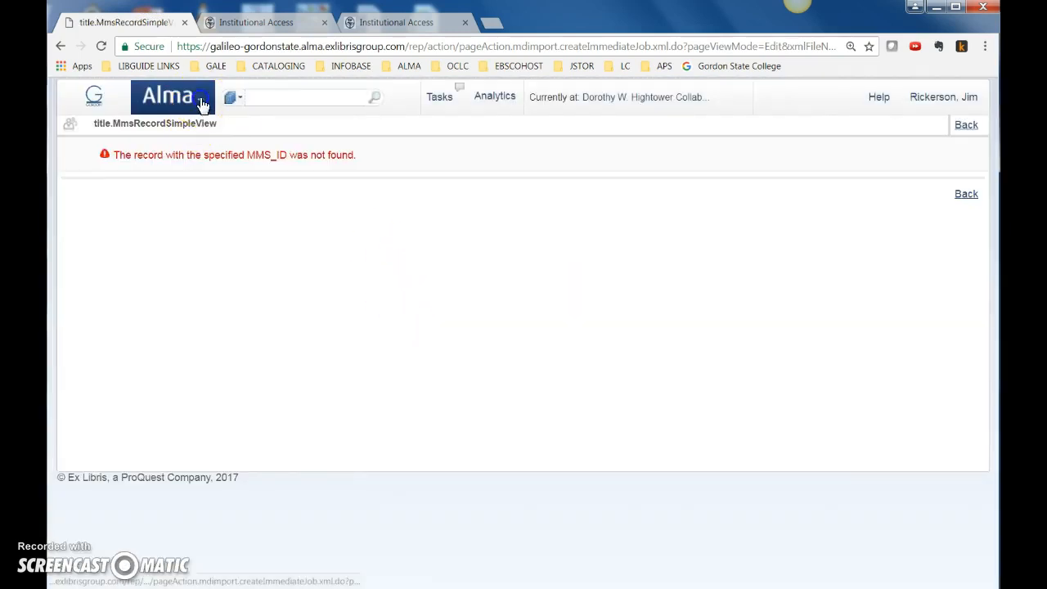
click(202, 102)
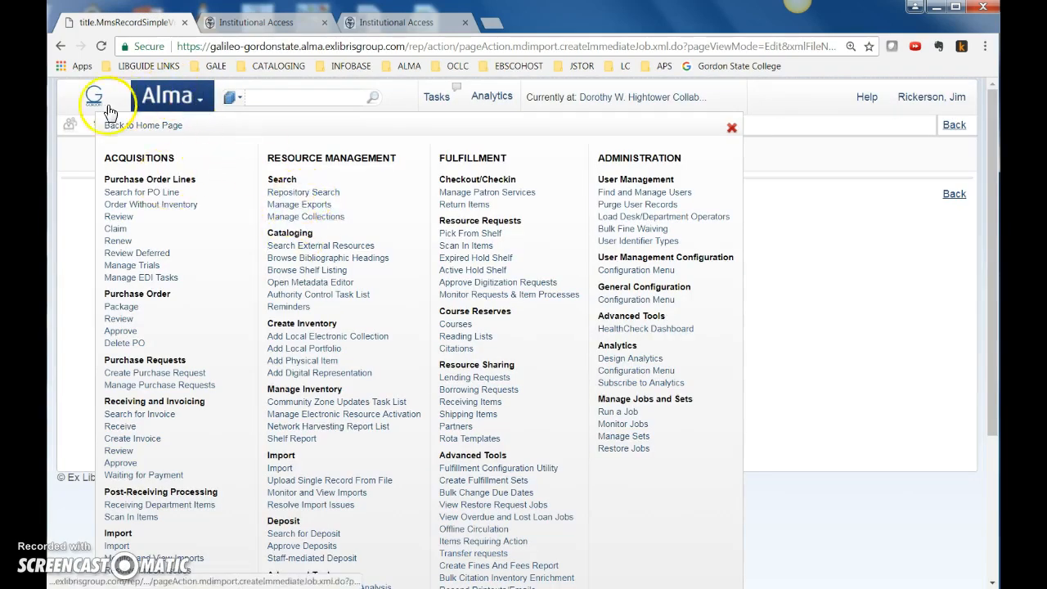
click(61, 47)
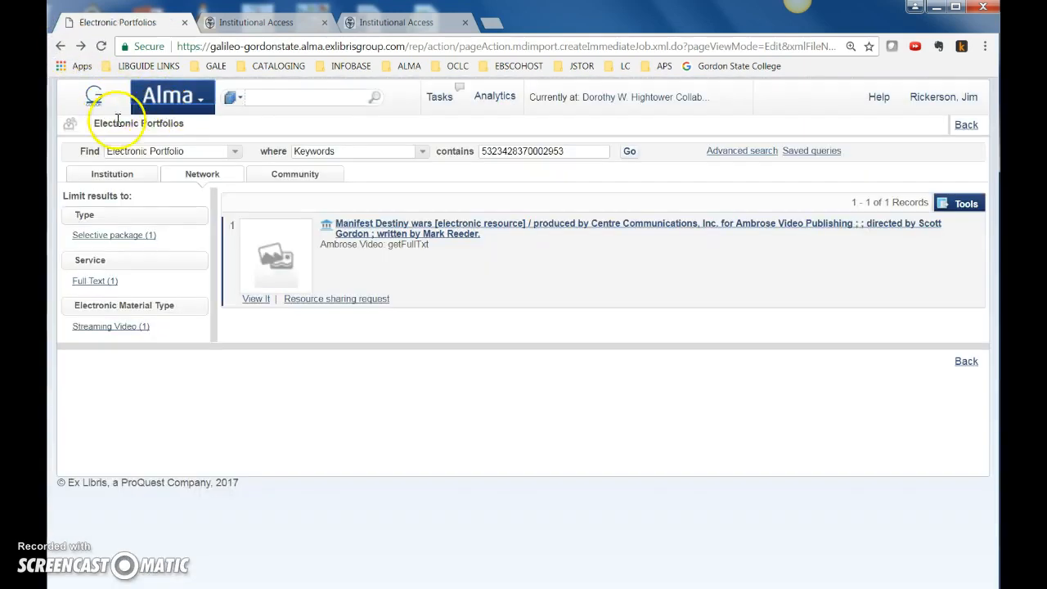
click(258, 300)
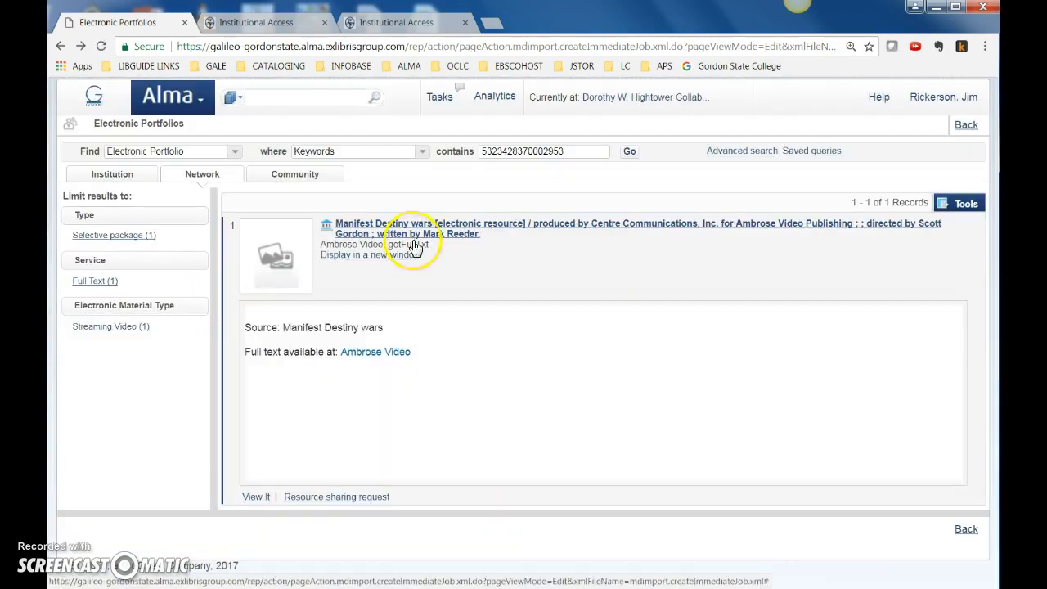
click(347, 257)
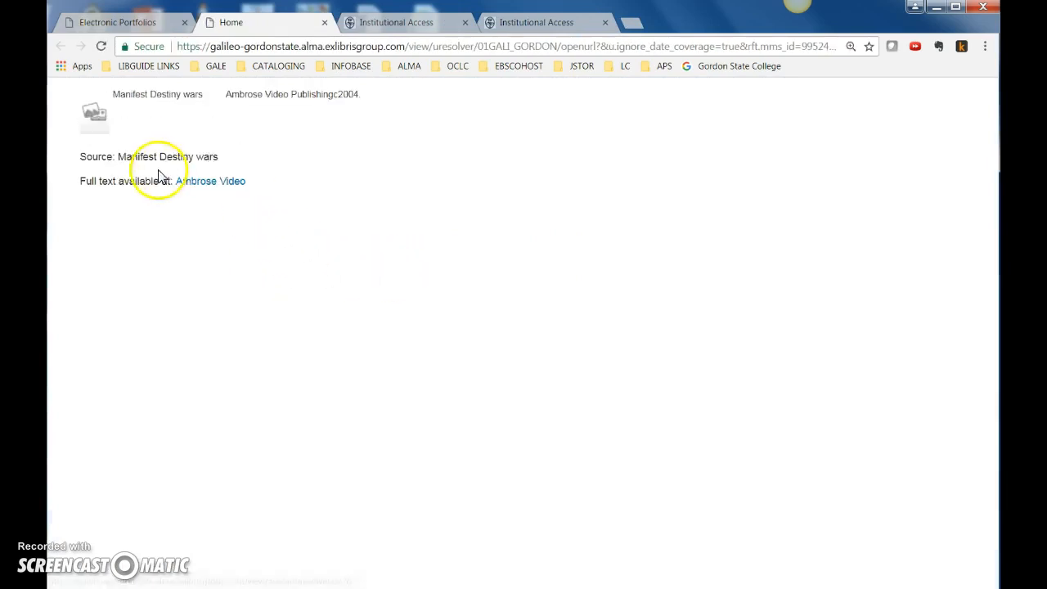
click(324, 22)
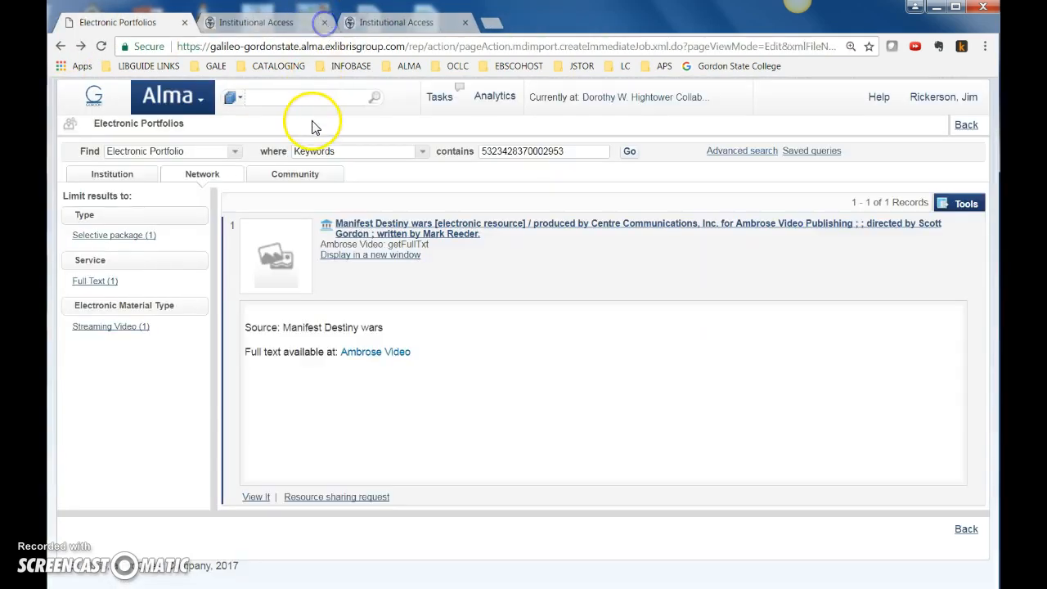
Run a repository search of all titles by keywords for "Manifest Destiny wars"
click(196, 98)
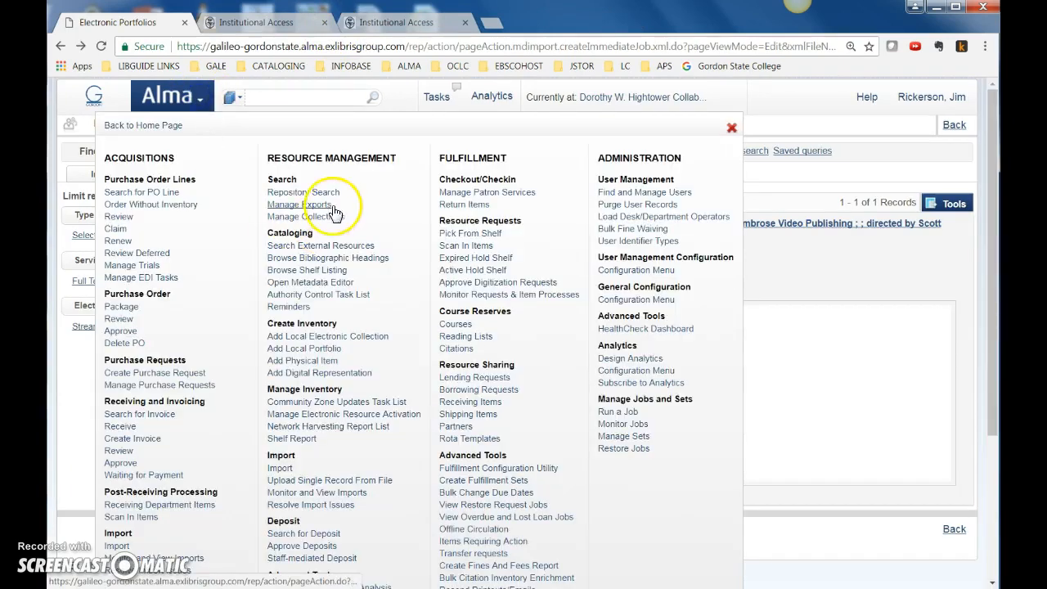
click(331, 206)
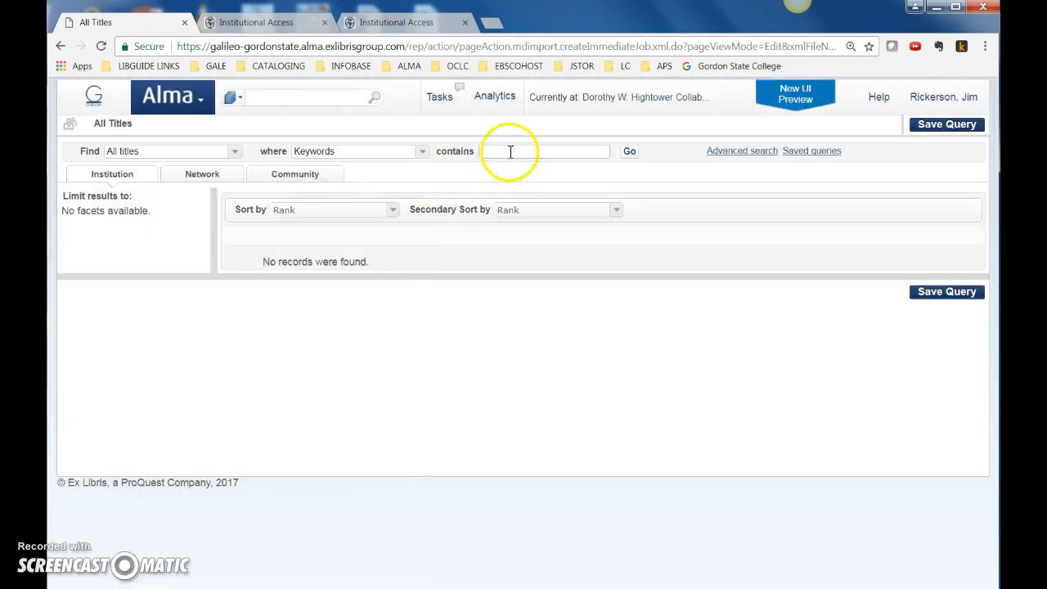
click(510, 150)
text(man)
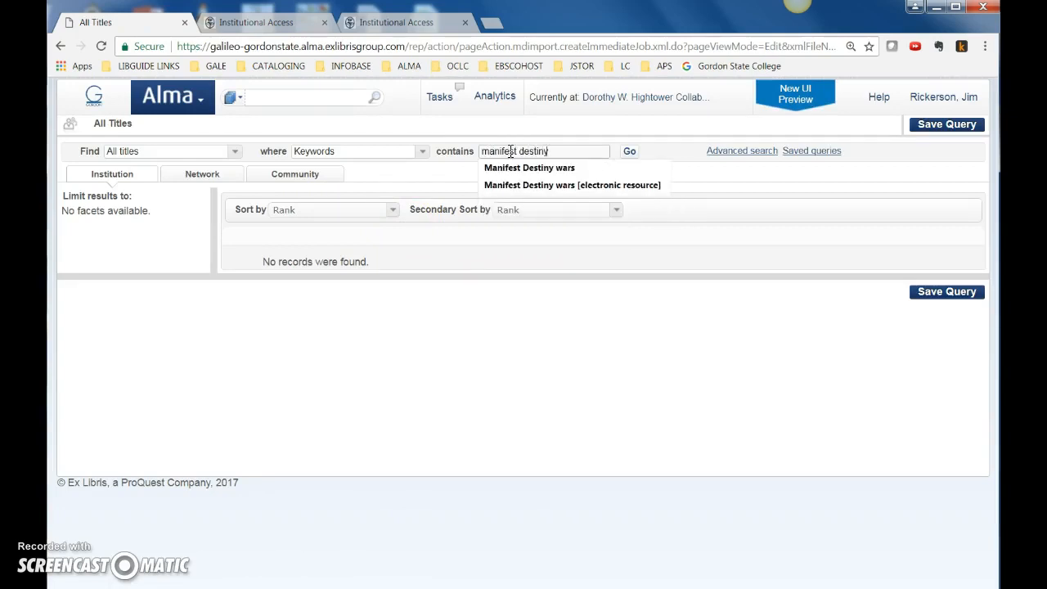
text(ifest destiny)
click(529, 168)
click(630, 153)
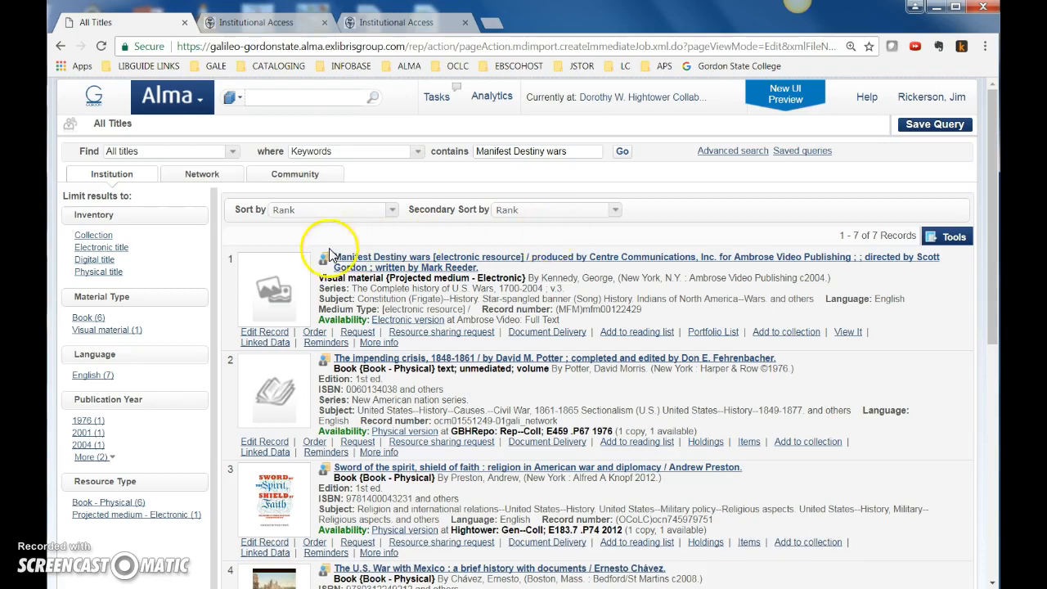
Open the Manifest Destiny wars electronic record in the metadata editor, return to the results and open its portfolio list
click(266, 334)
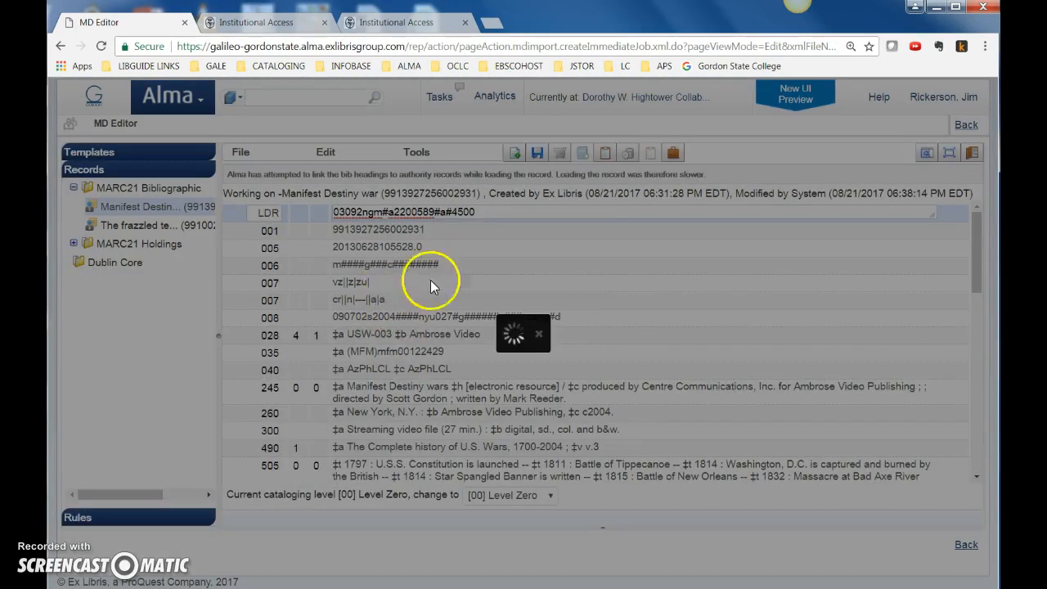
click(964, 124)
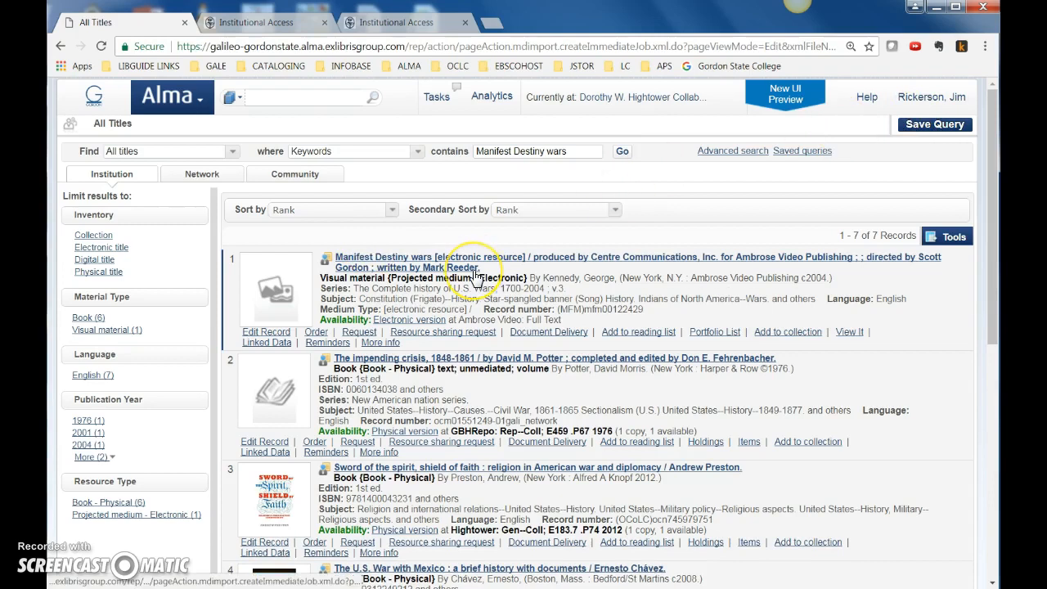
click(350, 309)
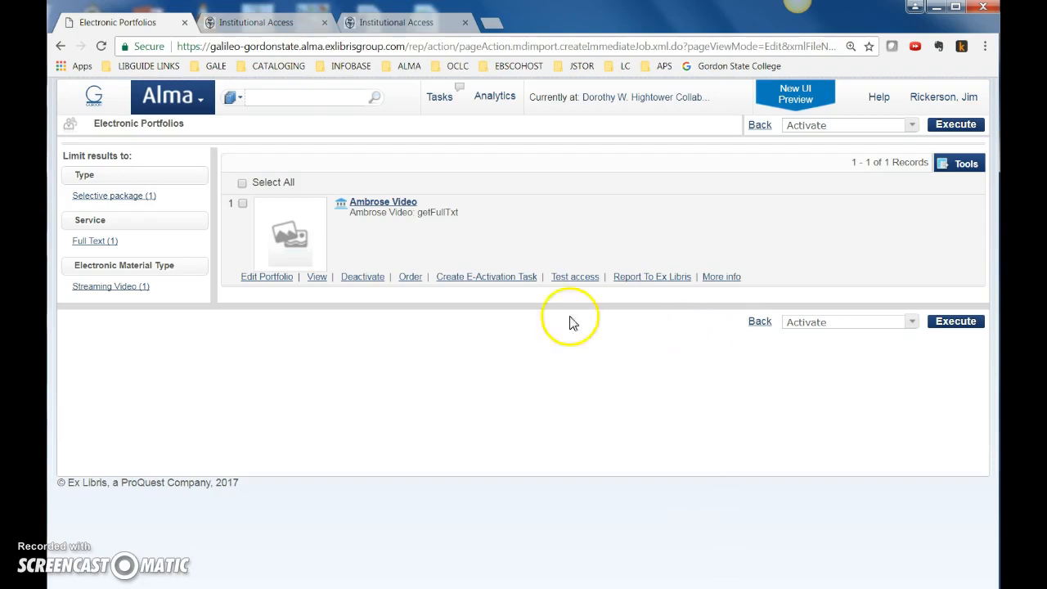
click(267, 278)
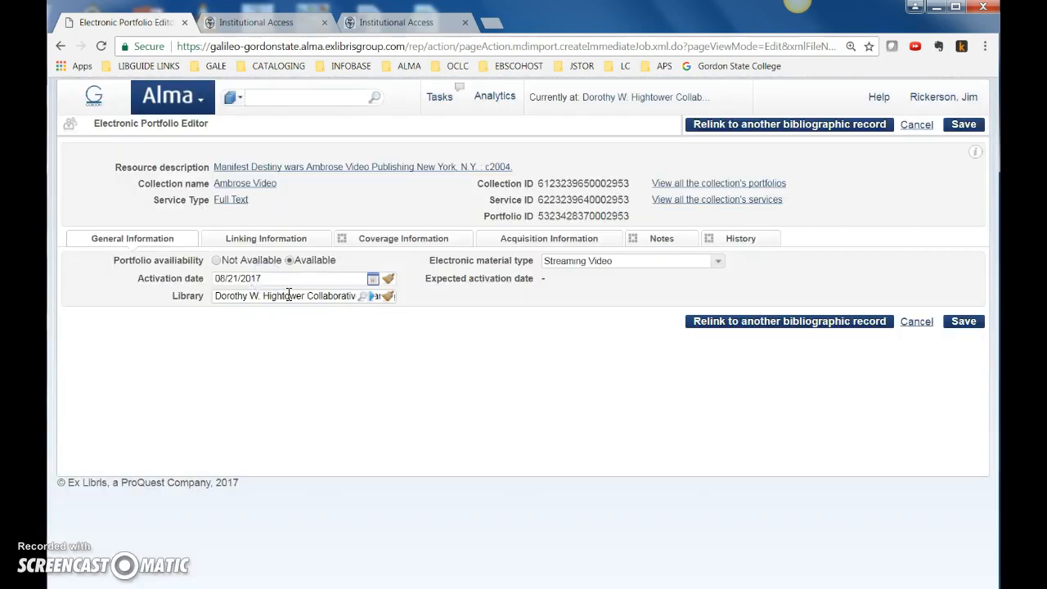
click(272, 245)
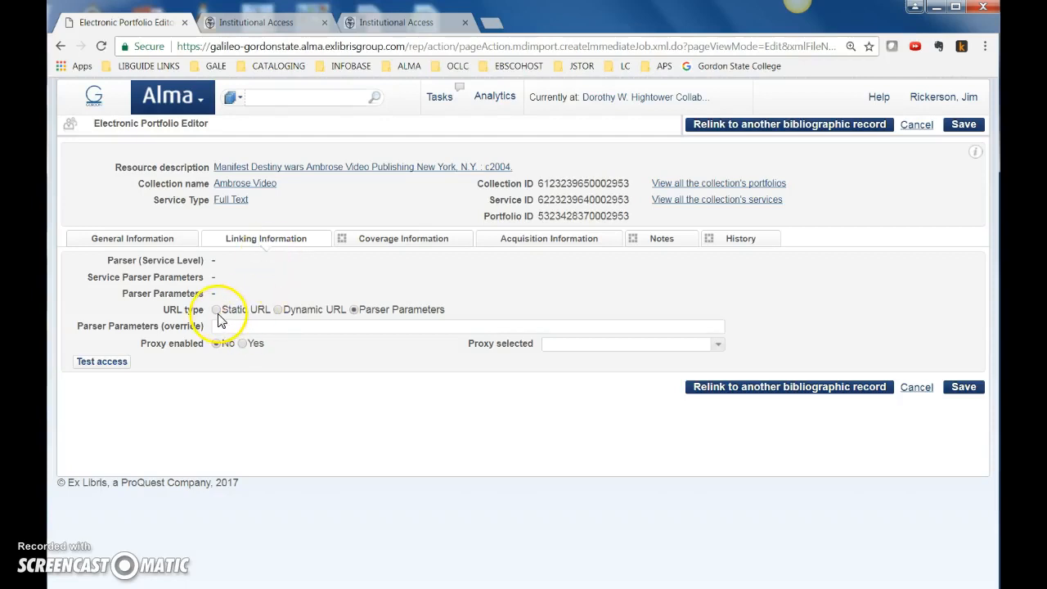
click(218, 311)
click(243, 325)
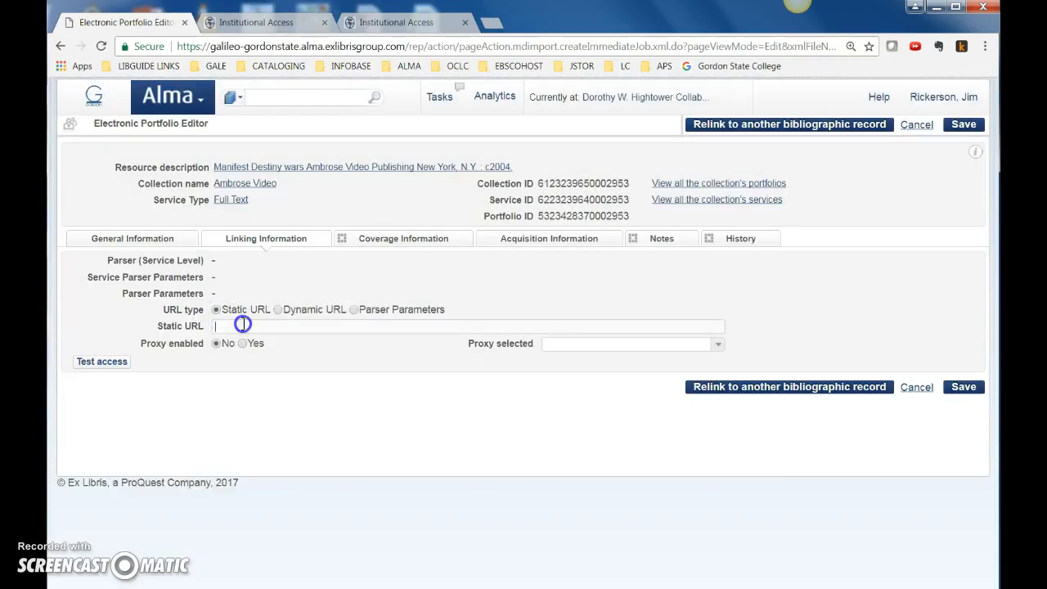
text(http://videos.ambrosevideo.com/?USW-003)
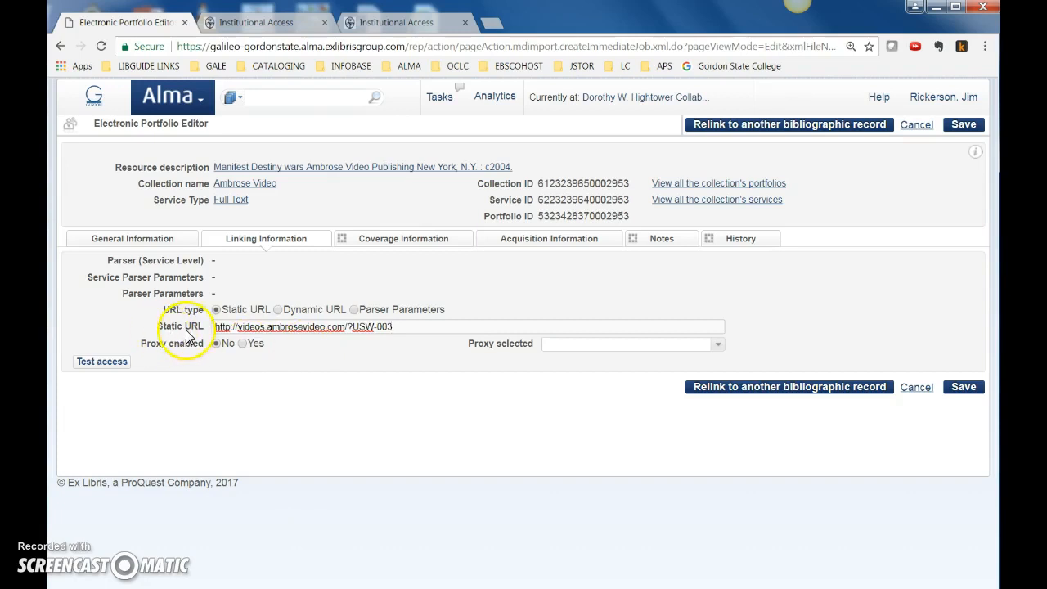
click(963, 387)
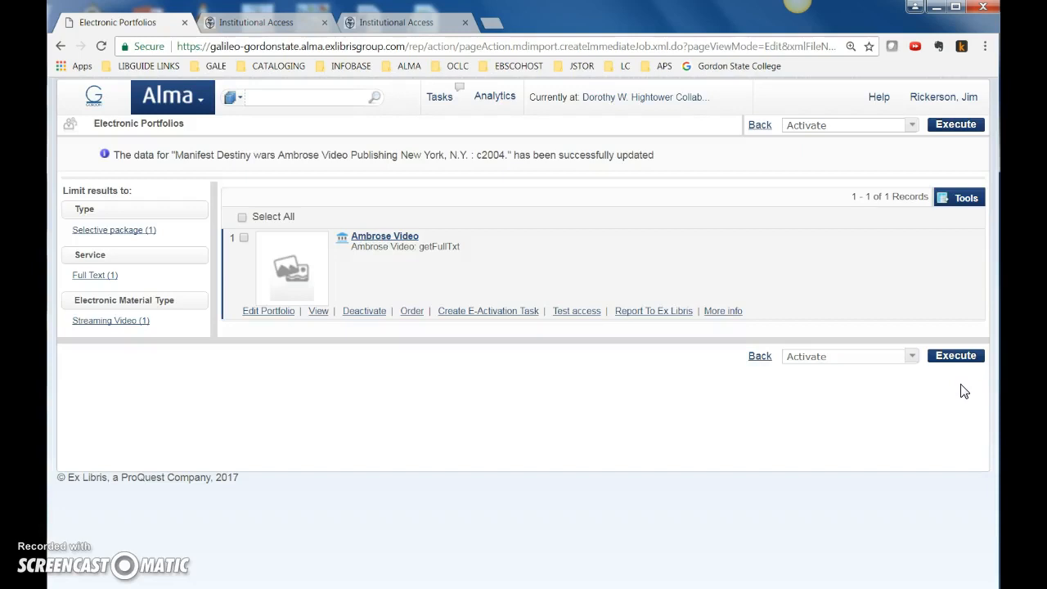
Test access to the Manifest Destiny wars portfolio through its Ambrose Video full-text link, and close the video page
click(572, 311)
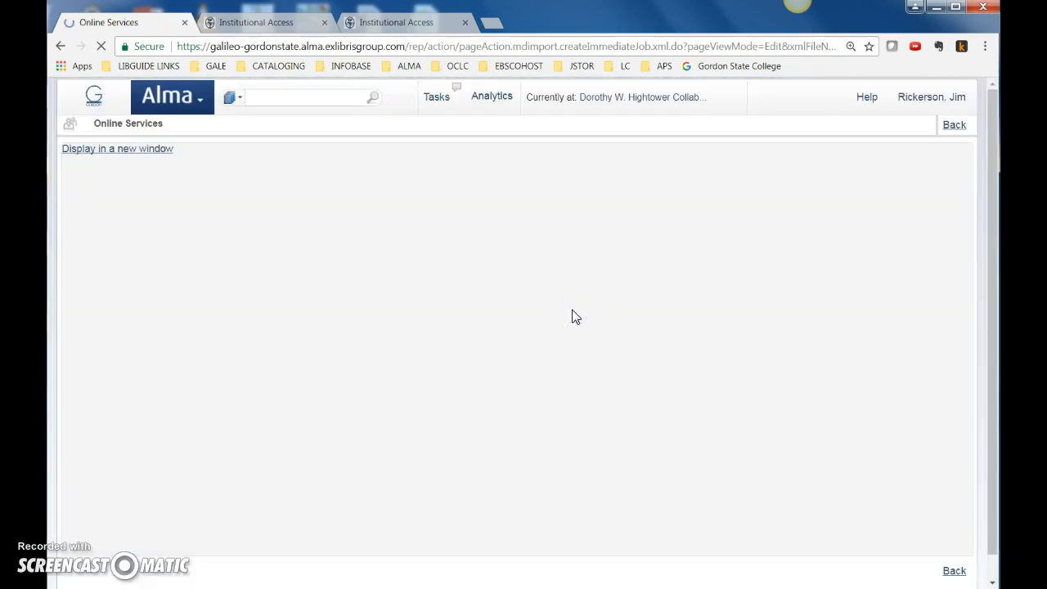
click(188, 203)
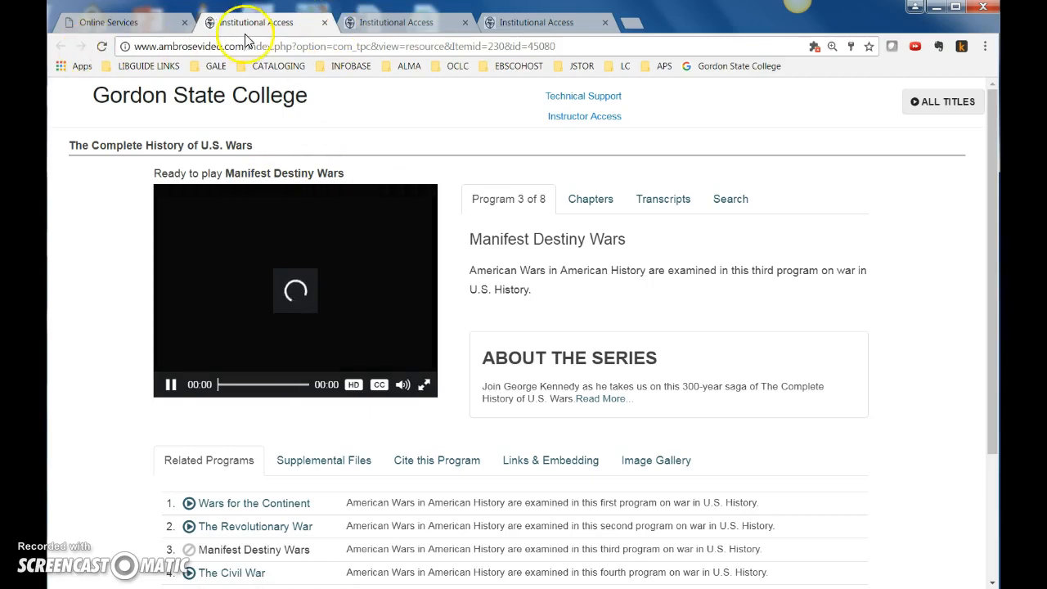
click(324, 22)
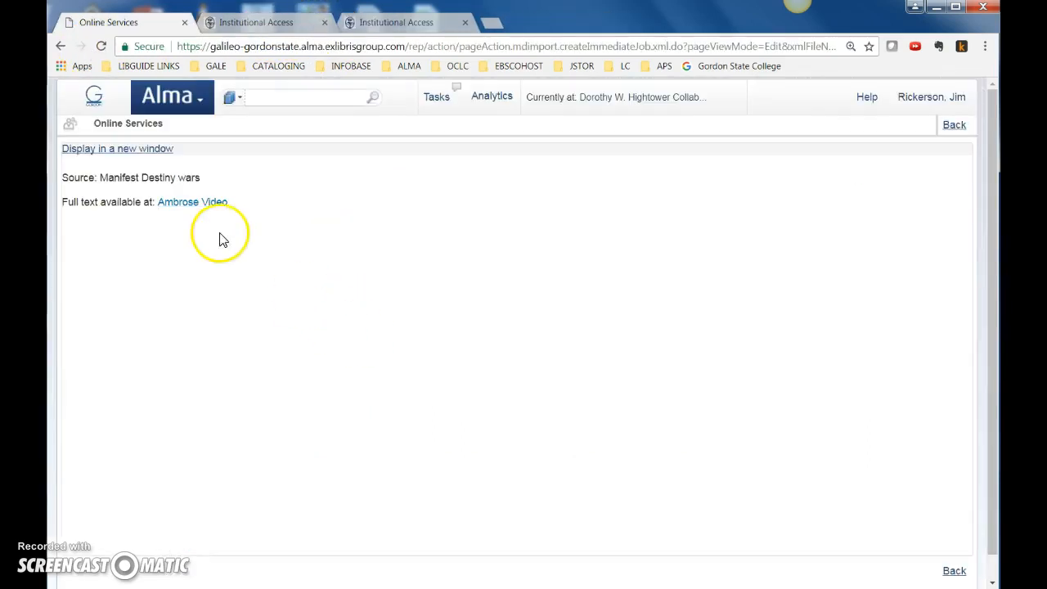
Return to the portfolio list, view the Manifest Destiny wars bibliographic record and go back to the list
click(61, 47)
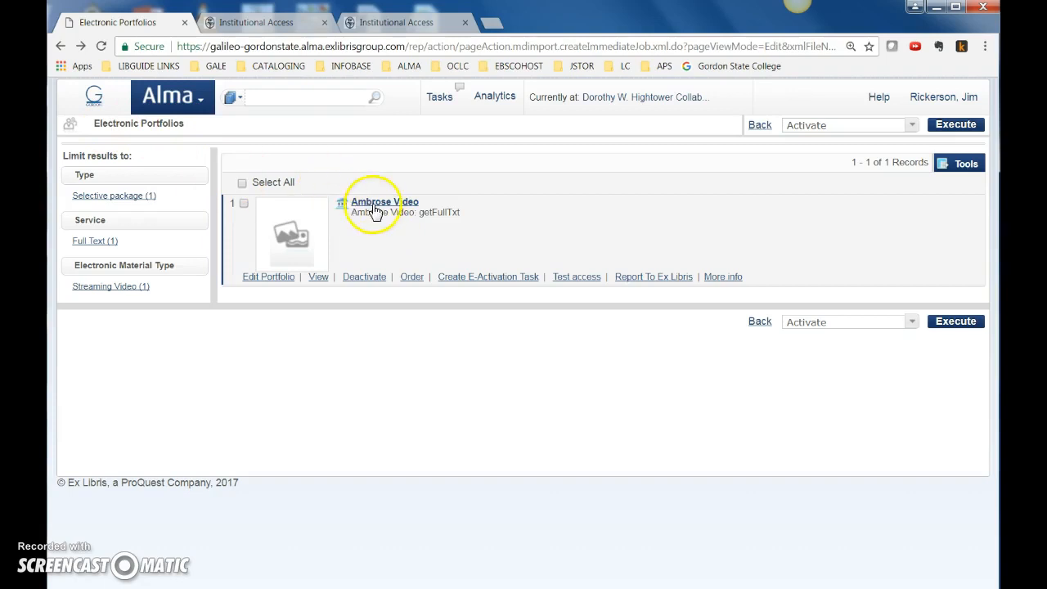
click(375, 206)
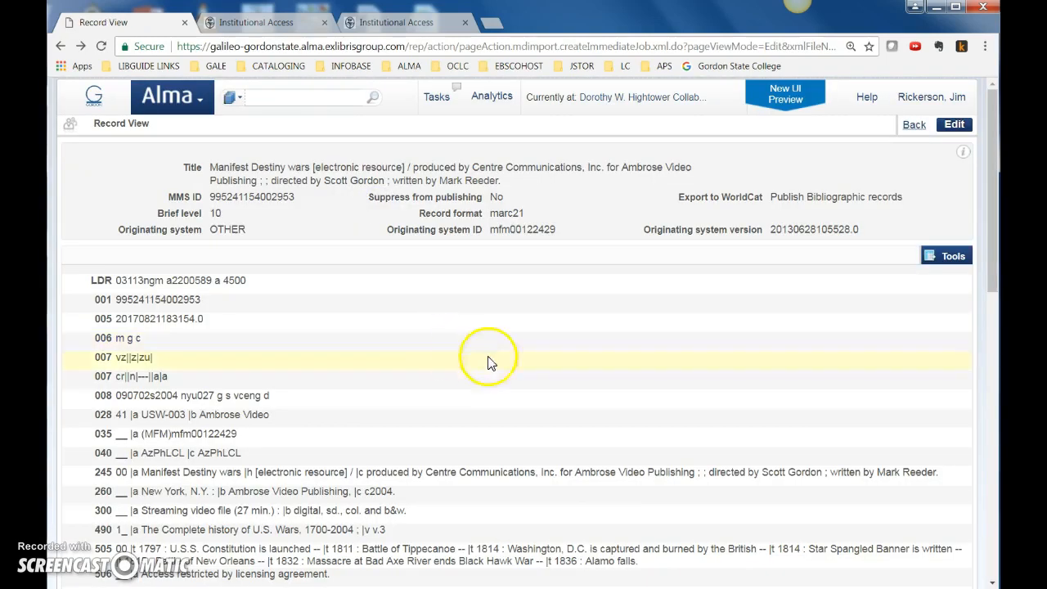
click(913, 124)
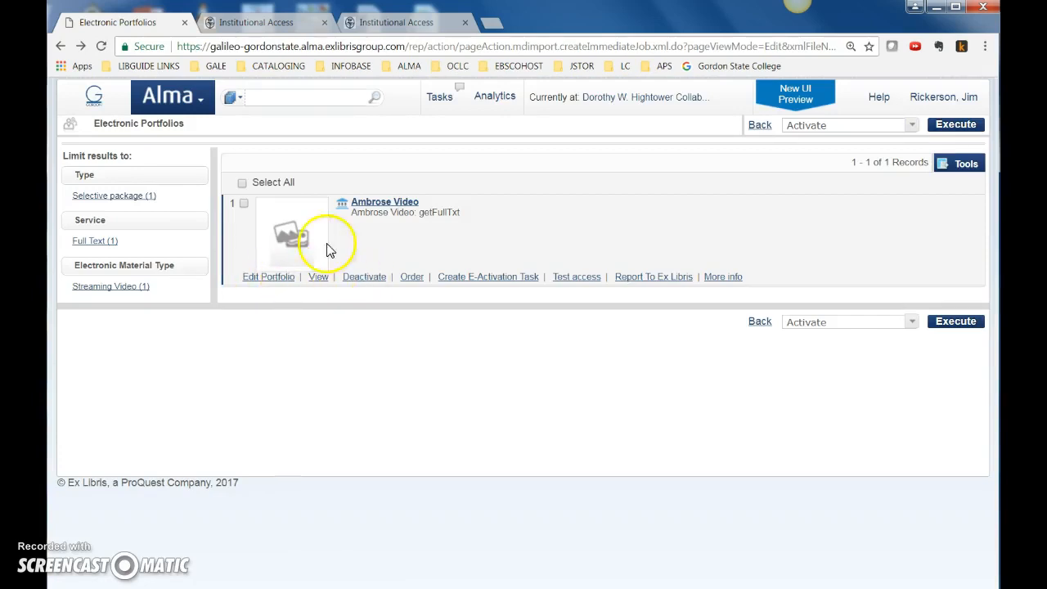
From the portfolio's editor, view all portfolios of the Ambrose Video collection and locate Manifest Destiny wars among them
click(267, 277)
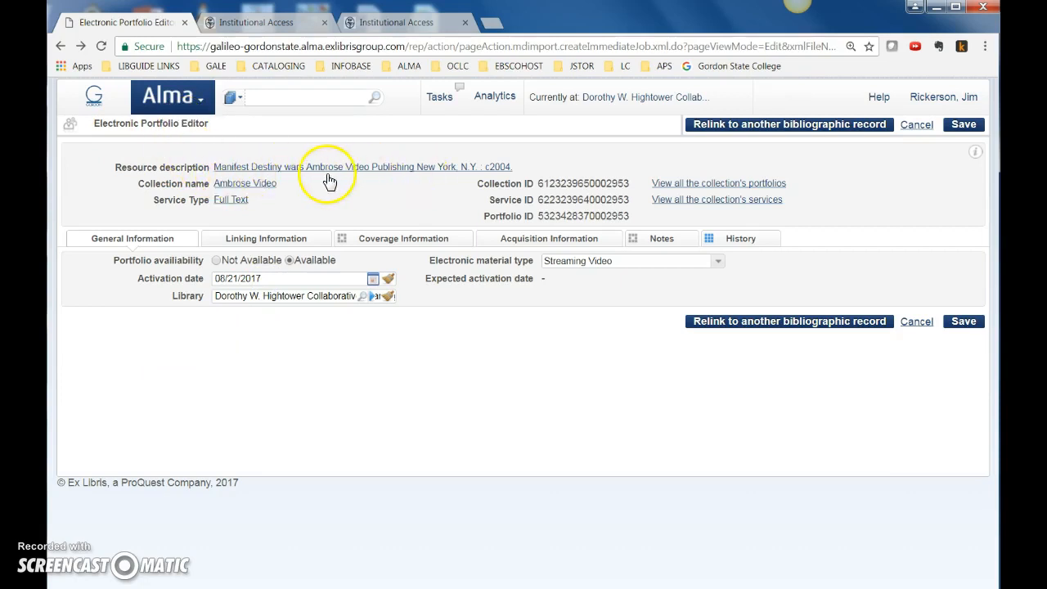
click(727, 186)
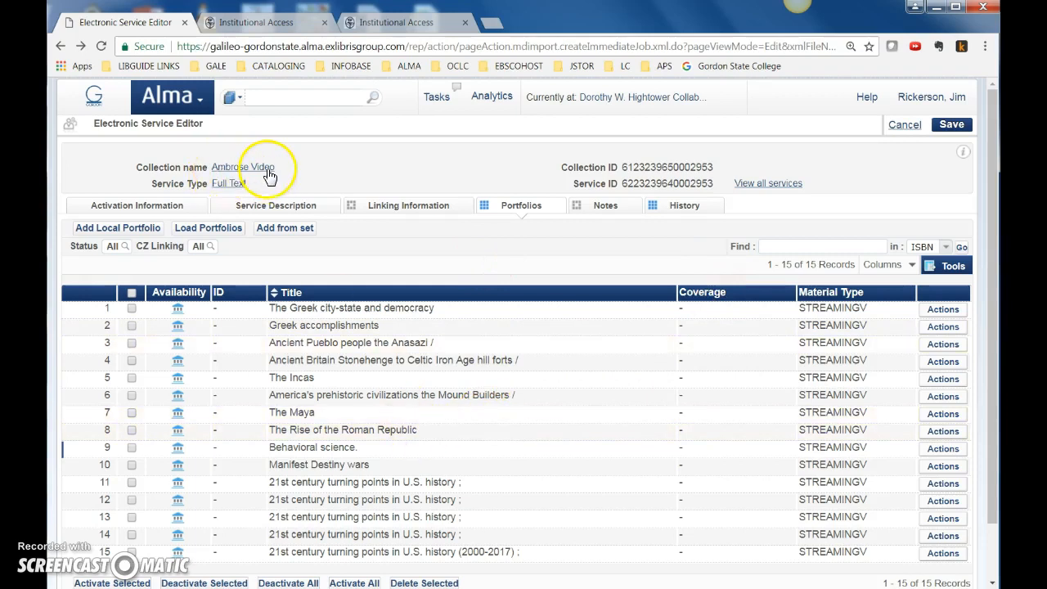
scroll(417, 376, down, 1)
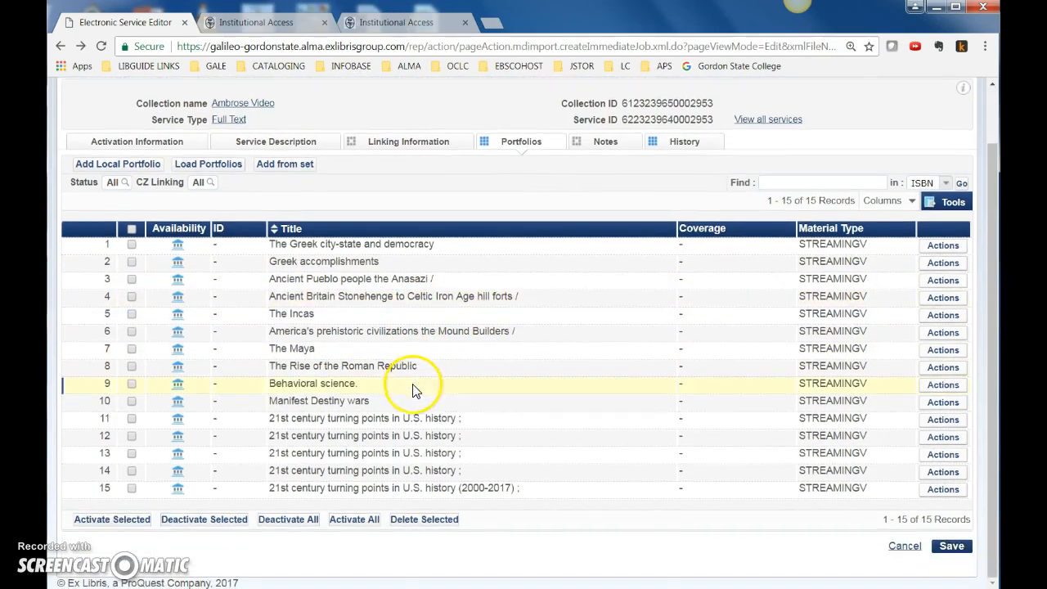
click(132, 401)
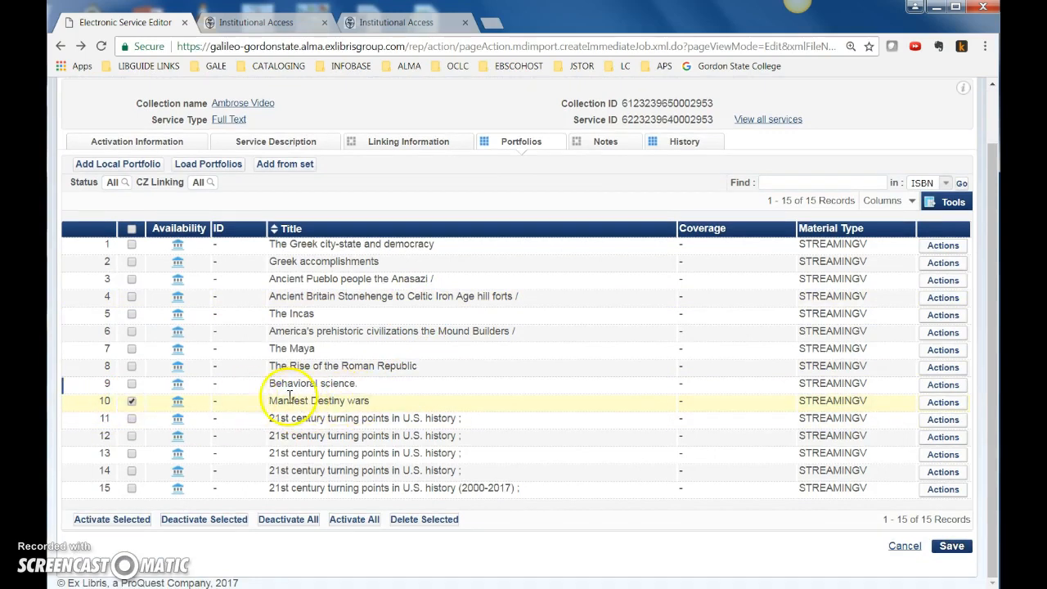
click(134, 403)
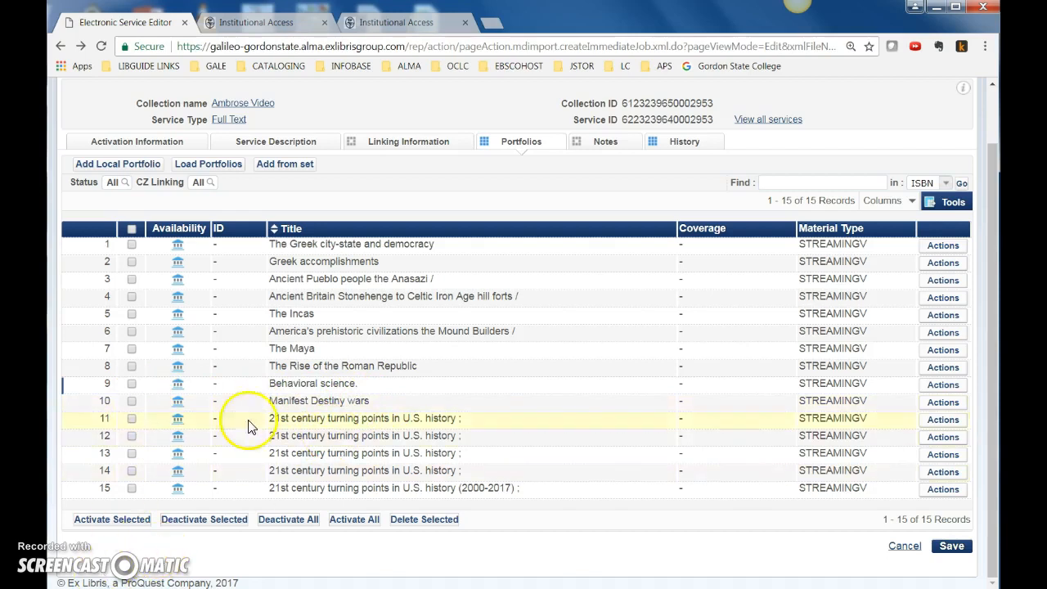
scroll(344, 417, up, 2)
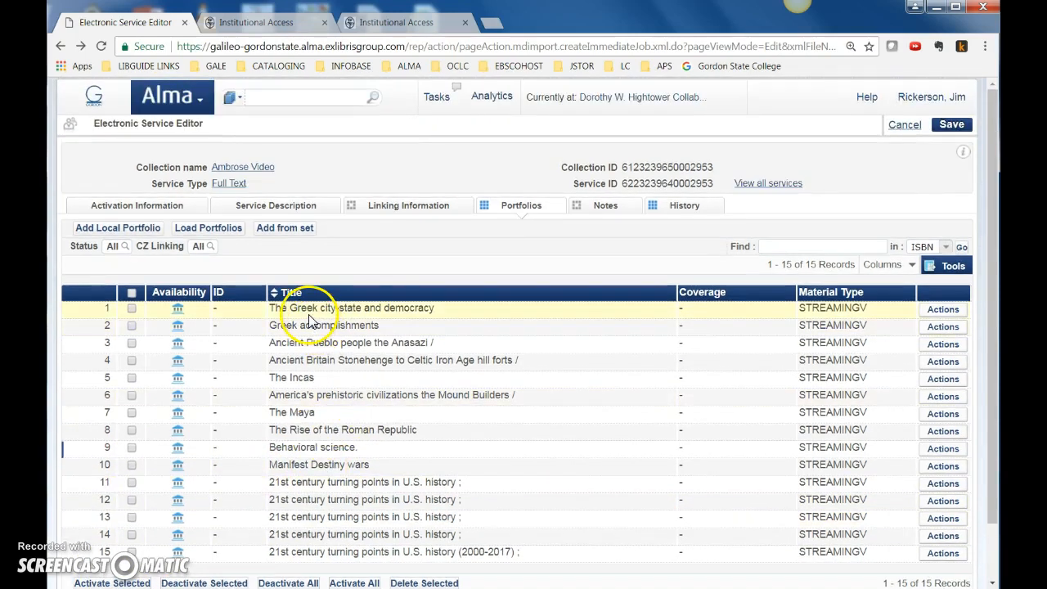